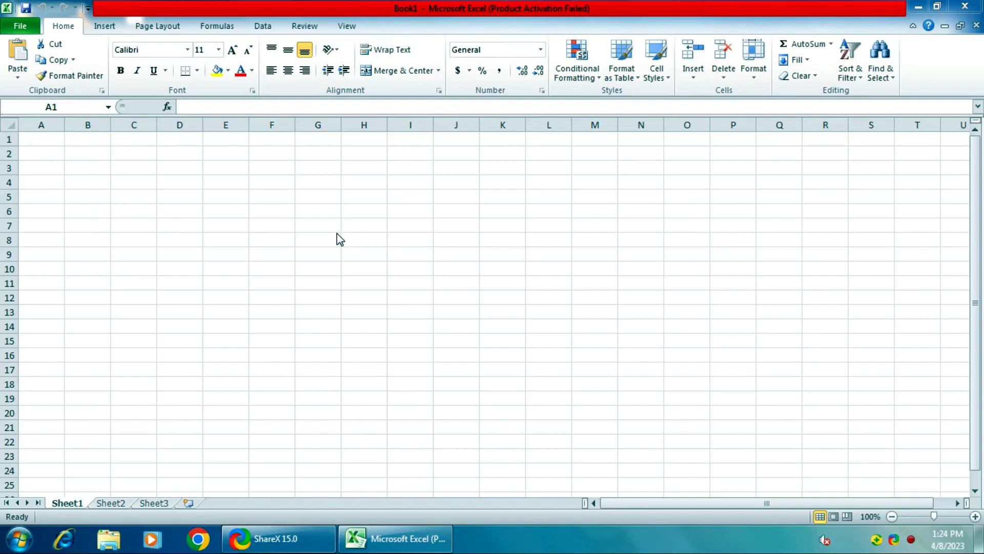
# Merge cells A1:U2 into one title cell, centred horizontally and aligned to the middle vertically.
pyautogui.click(34, 138)
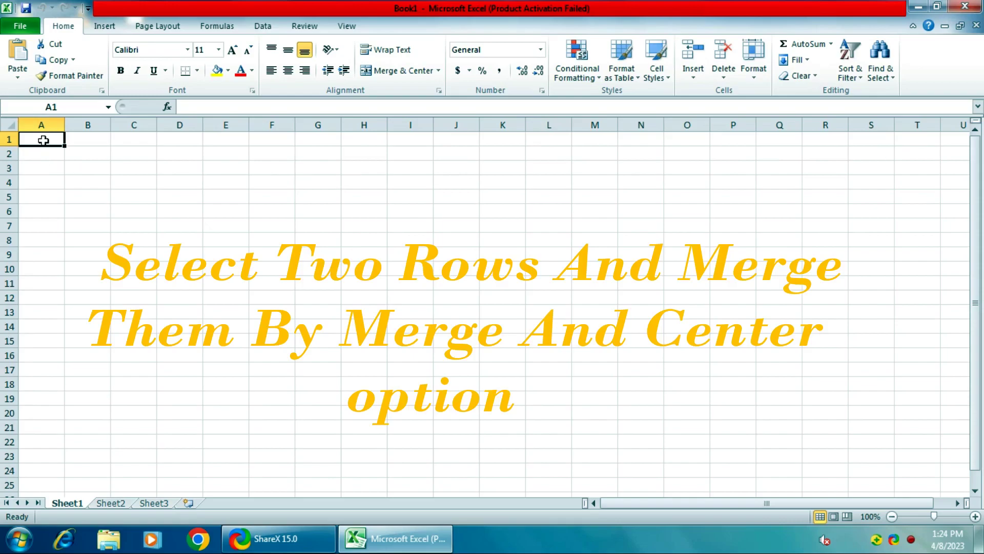
pyautogui.moveTo(46, 143); pyautogui.dragTo(945, 155)
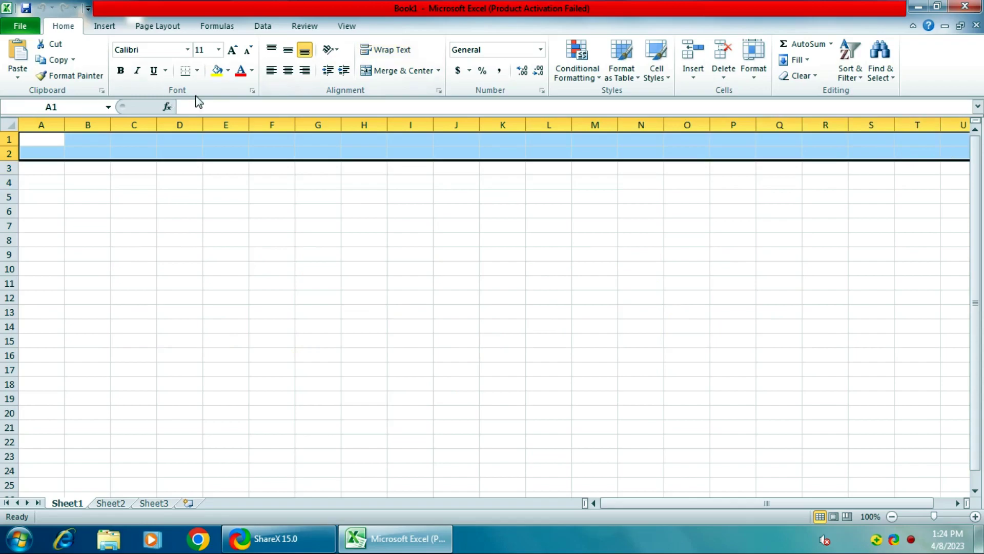
pyautogui.click(287, 70)
pyautogui.click(288, 50)
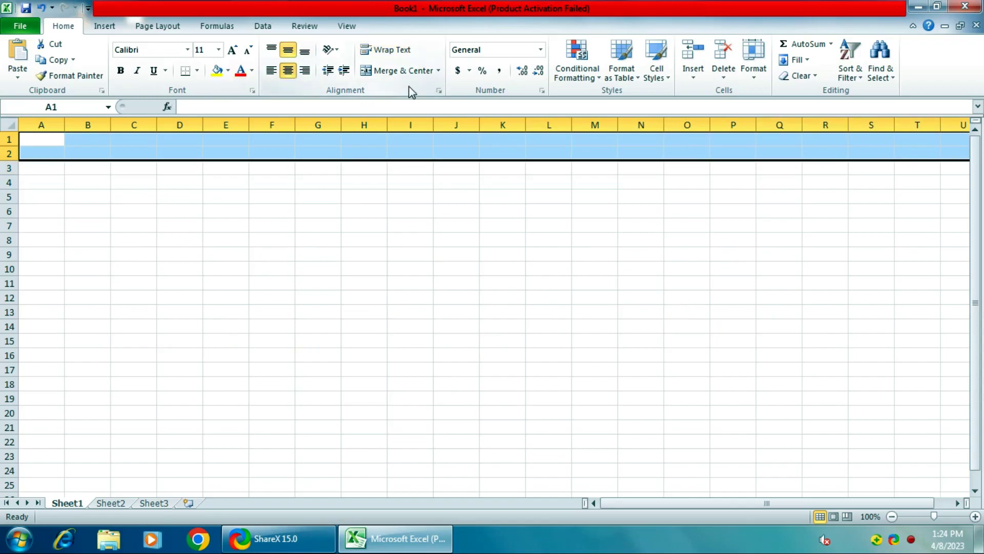
pyautogui.click(401, 72)
pyautogui.click(160, 207)
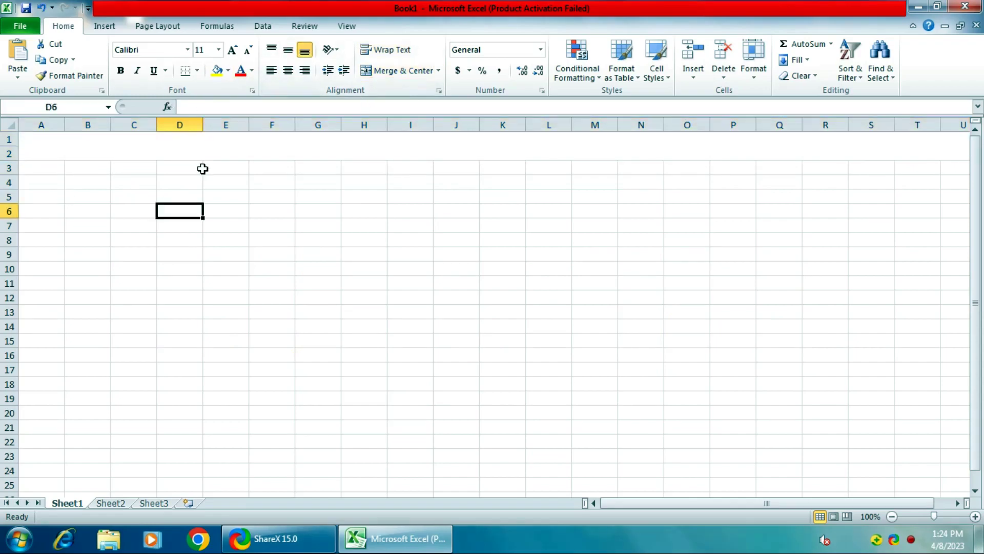
# Enter the title "January Month Attendance Sheet" in the merged cell spanning rows 1 and 2.
pyautogui.click(213, 149)
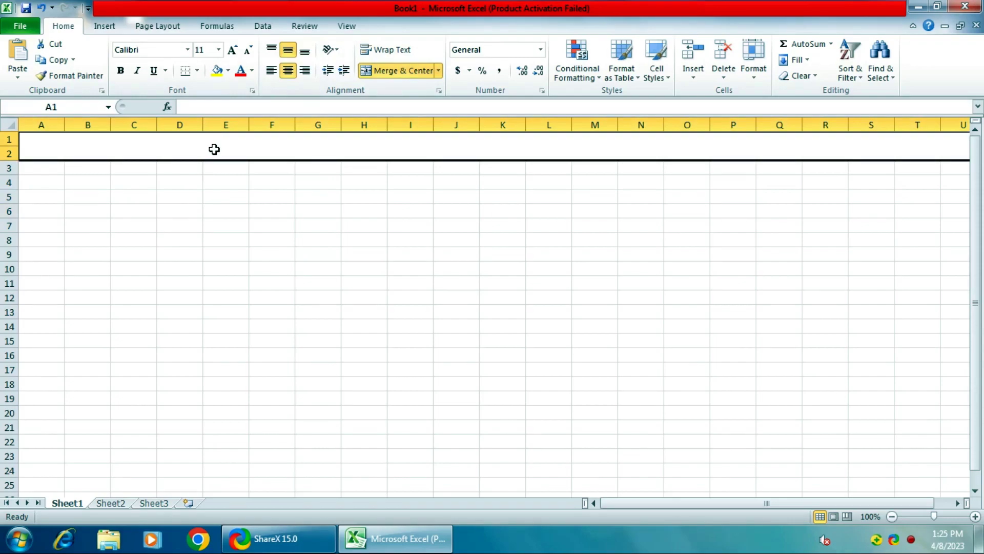
pyautogui.write('Janua')
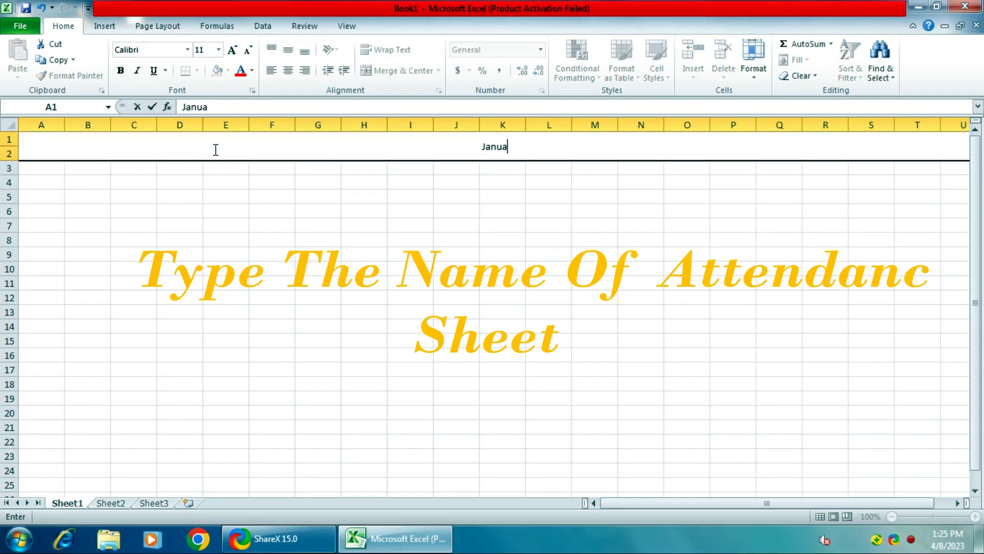
pyautogui.write('ry Mon')
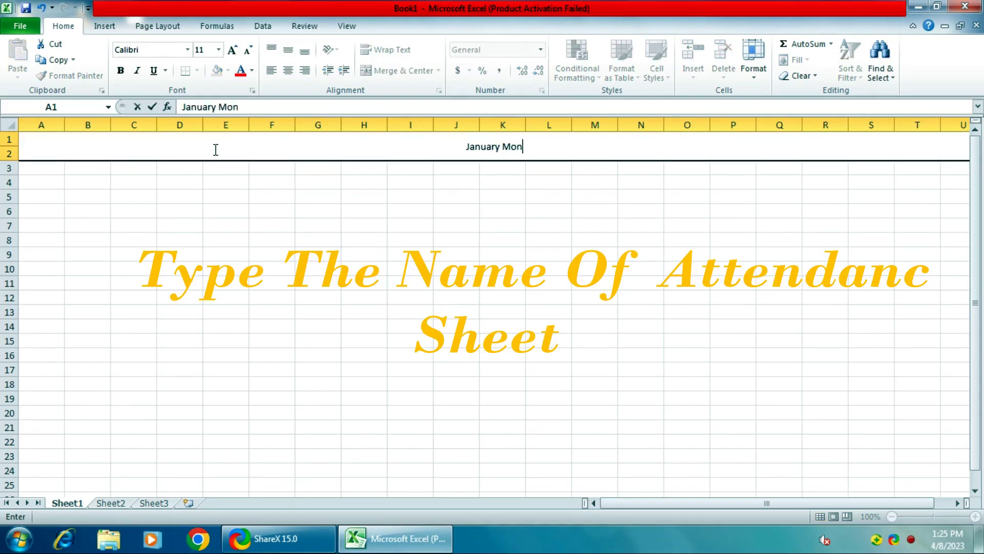
pyautogui.write('th Atte')
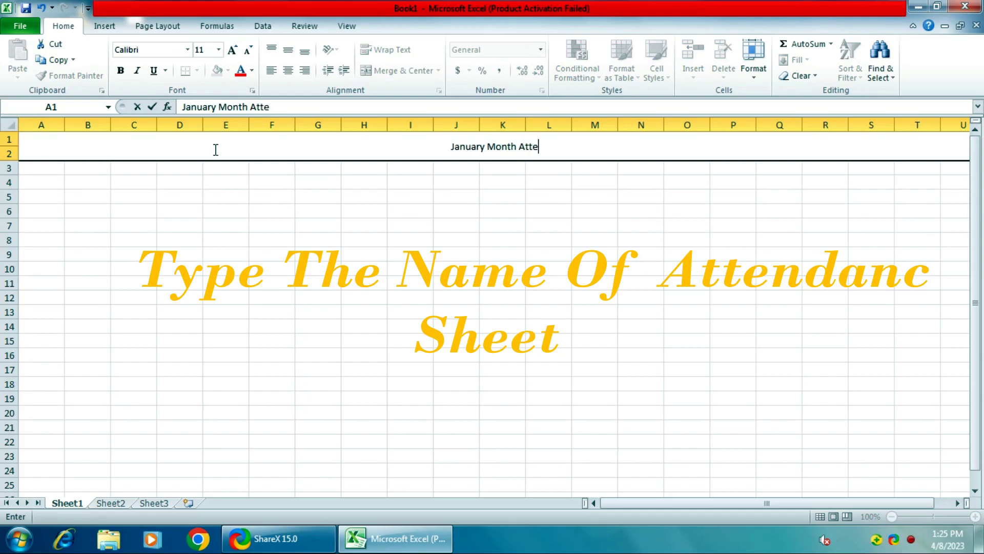
pyautogui.write('ndance ')
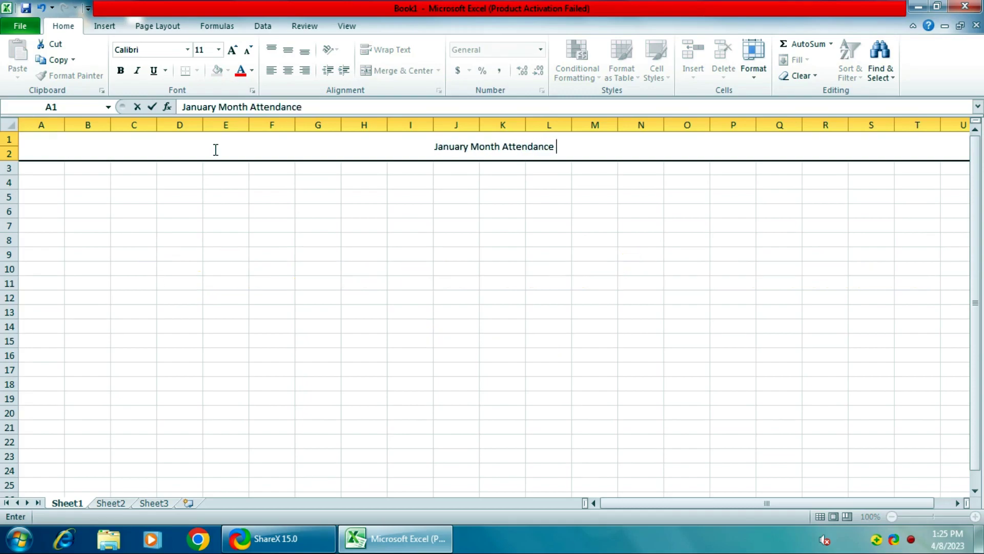
pyautogui.write('Sheet')
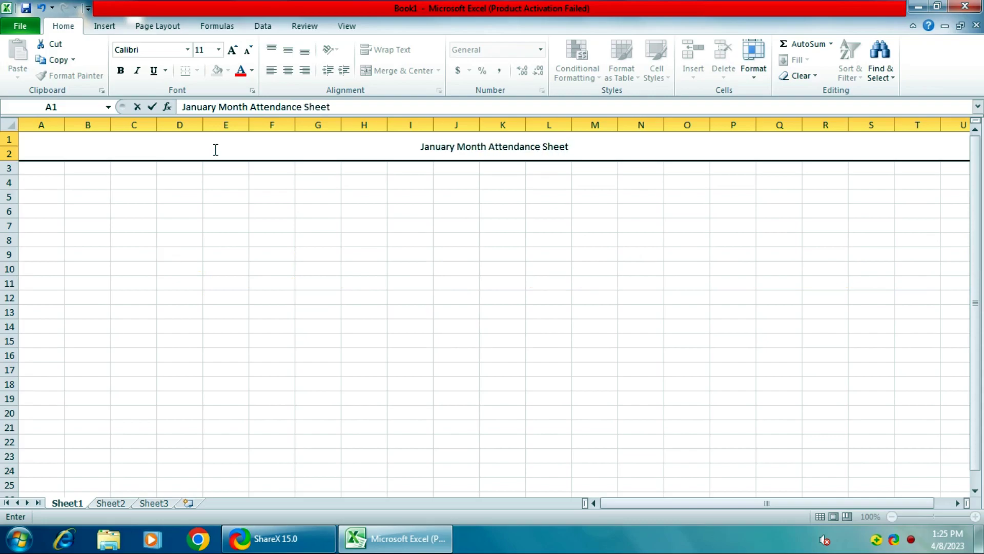
pyautogui.click(206, 212)
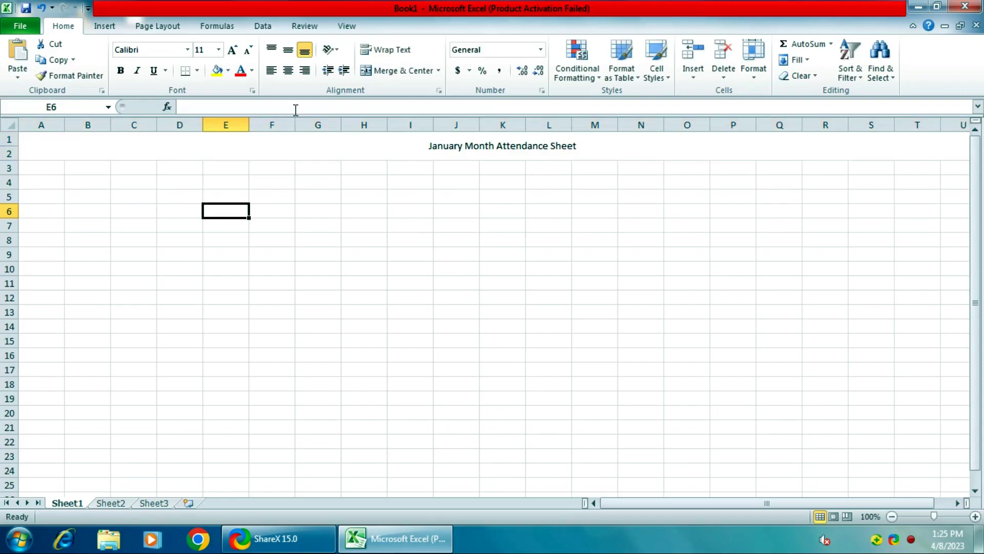
# Format the title cell with a yellow fill and red text at font size 18.
pyautogui.click(275, 146)
pyautogui.click(217, 71)
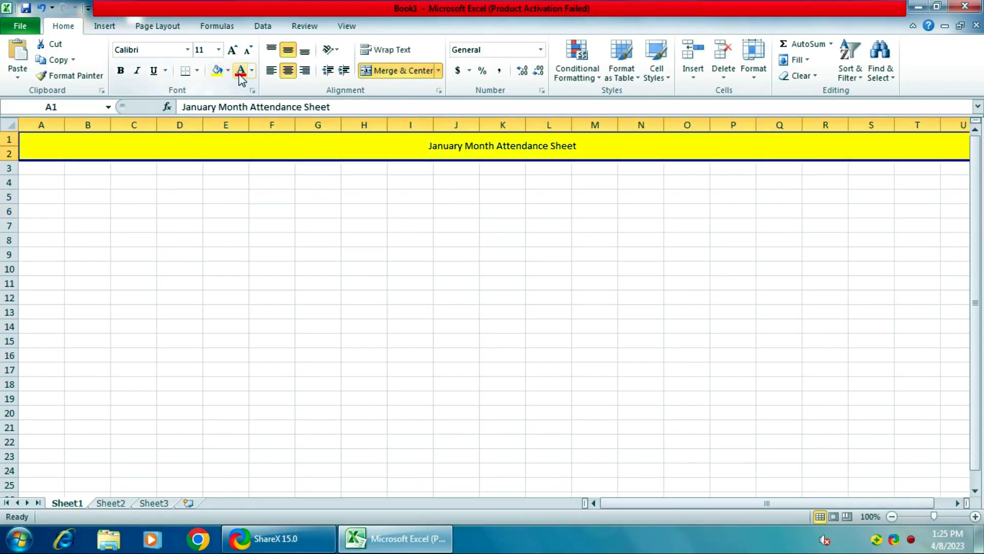
pyautogui.click(231, 53)
pyautogui.click(232, 52)
pyautogui.click(232, 51)
pyautogui.click(232, 51)
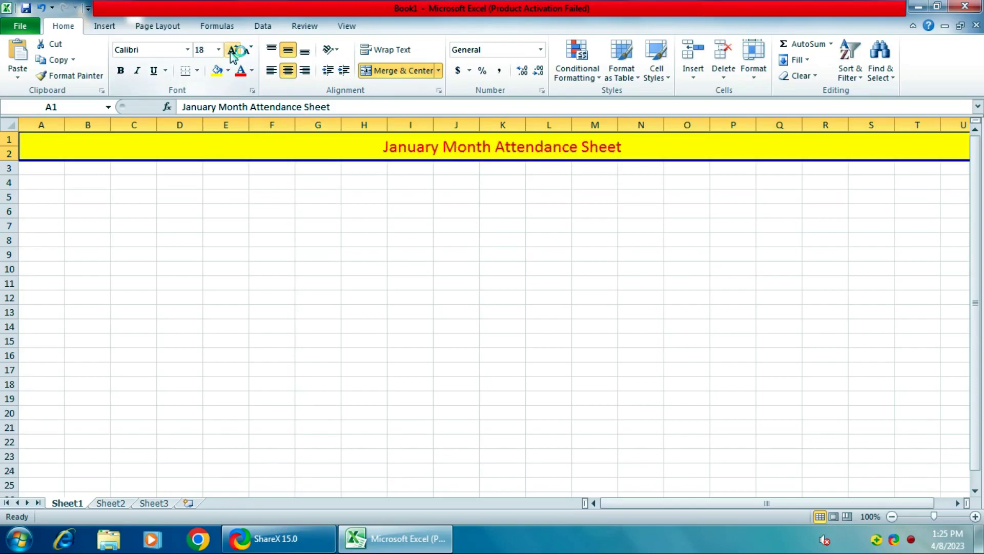
# Enter the row labels "Date" in B3 and "Days" in B4.
pyautogui.click(47, 170)
pyautogui.click(80, 168)
pyautogui.write('Date')
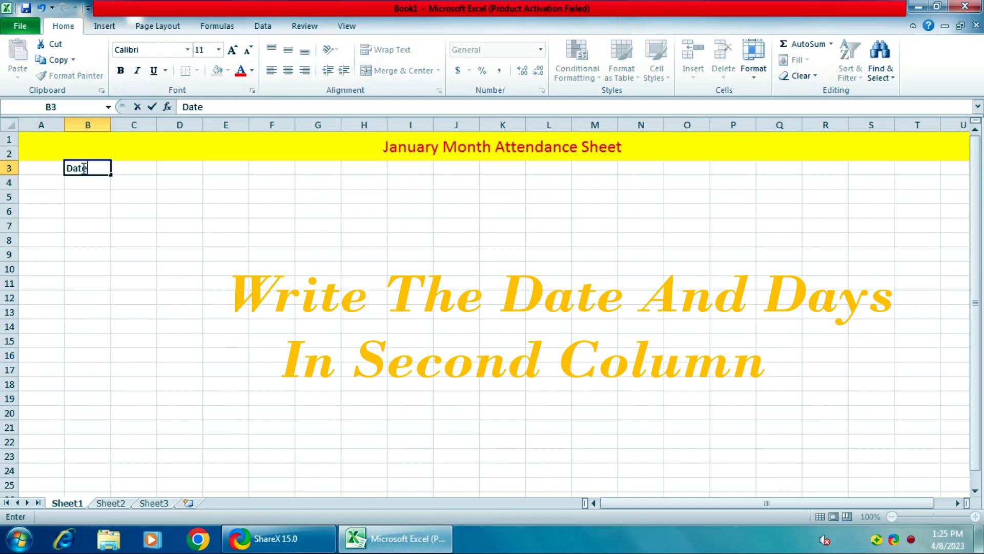
pyautogui.press('Return')
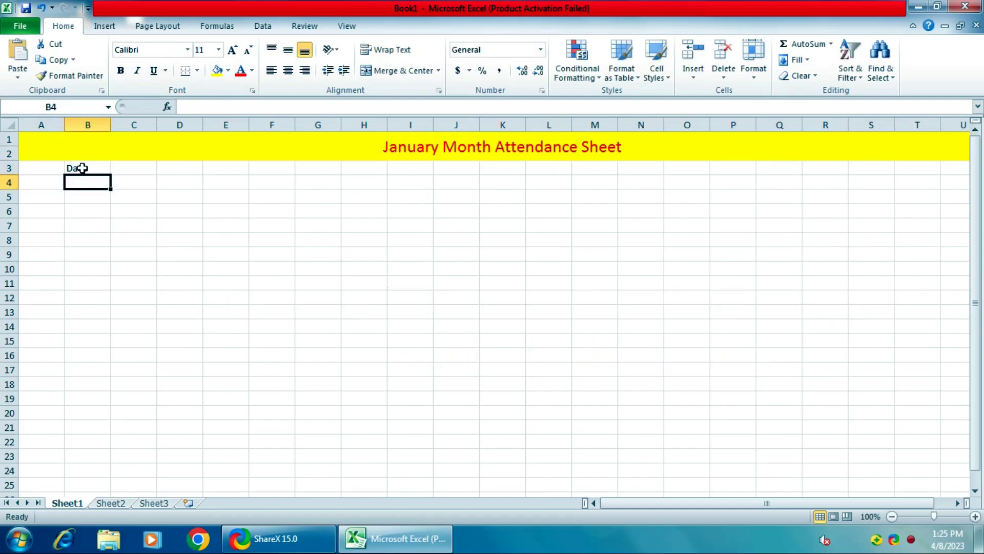
pyautogui.write('Days')
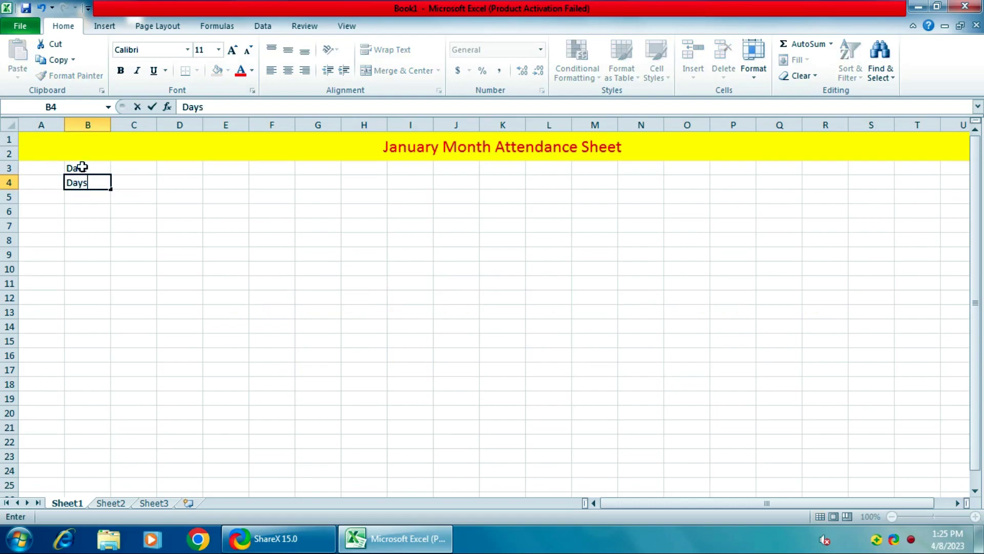
pyautogui.press('Return')
# Enter 1 in C3 and 2 in D3, and extend the number series across row 3 to 30 in AF3.
pyautogui.press('Up')
pyautogui.press('Right')
pyautogui.press('Up')
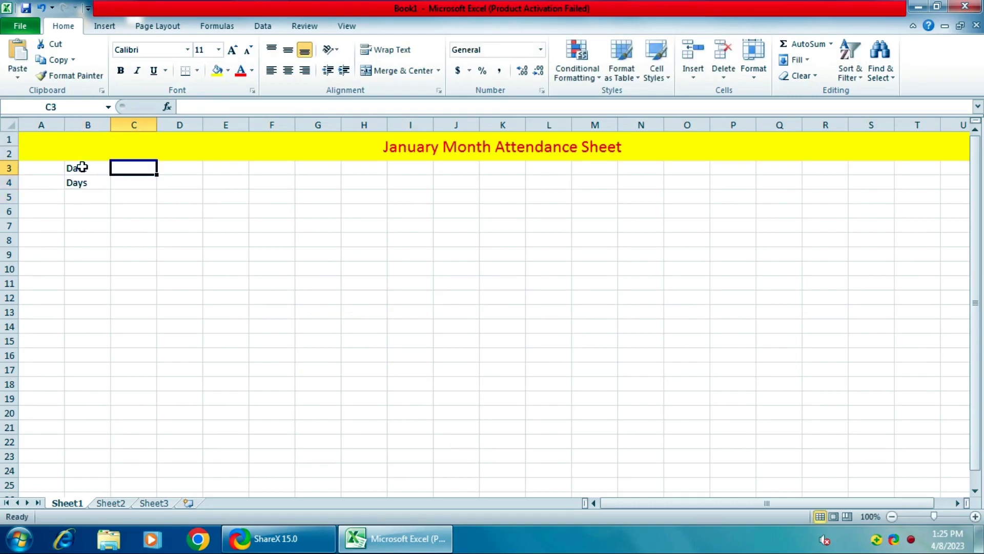
pyautogui.write('1')
pyautogui.press('Tab')
pyautogui.write('2')
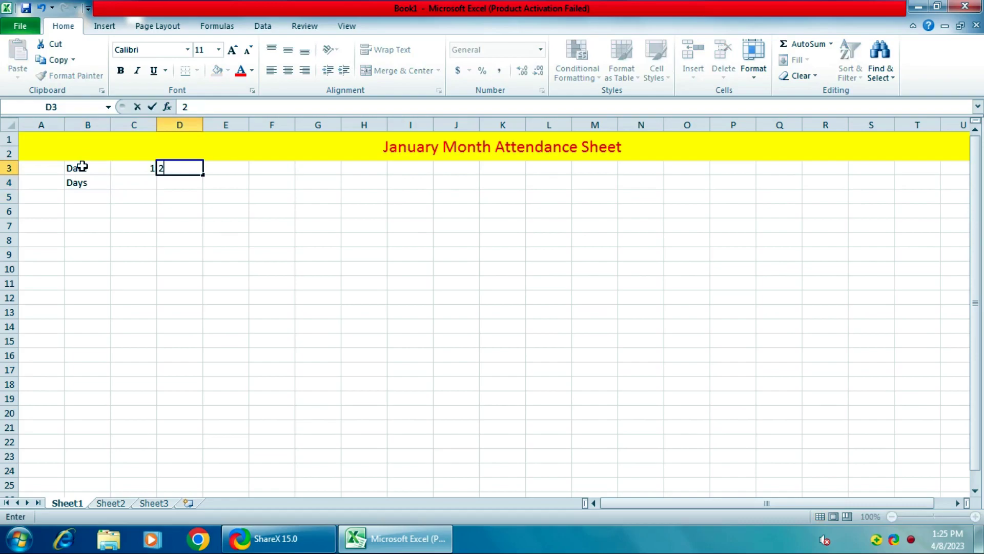
pyautogui.press('Tab')
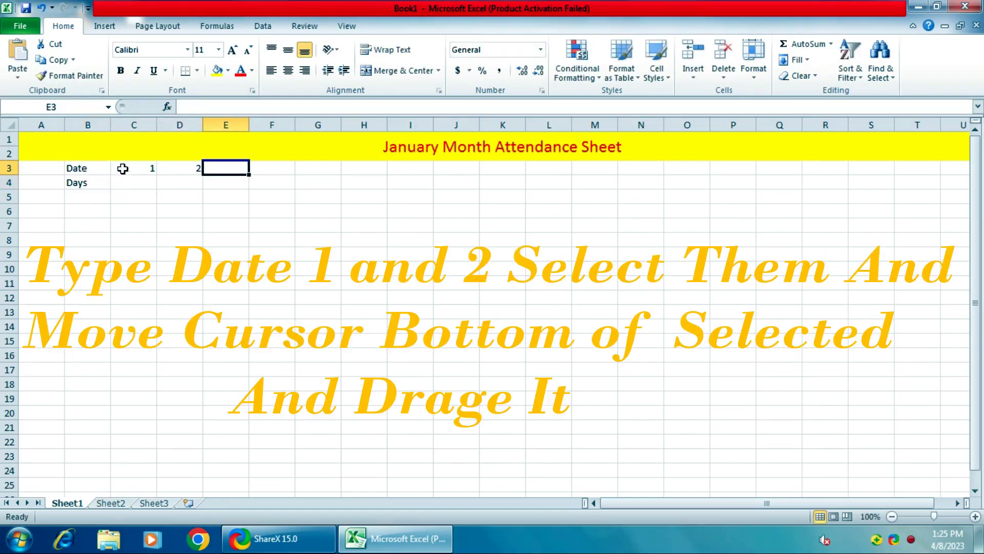
pyautogui.click(149, 167)
pyautogui.moveTo(148, 167); pyautogui.dragTo(833, 164)
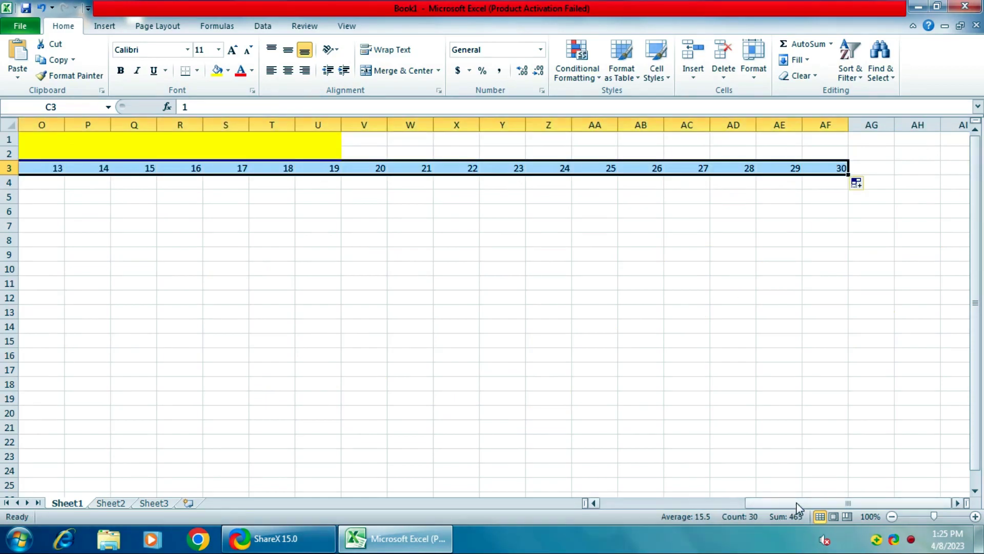
# Centre the date numbers in C3:AF3 horizontally and align them to the middle vertically.
pyautogui.moveTo(798, 503); pyautogui.dragTo(779, 503)
pyautogui.click(288, 71)
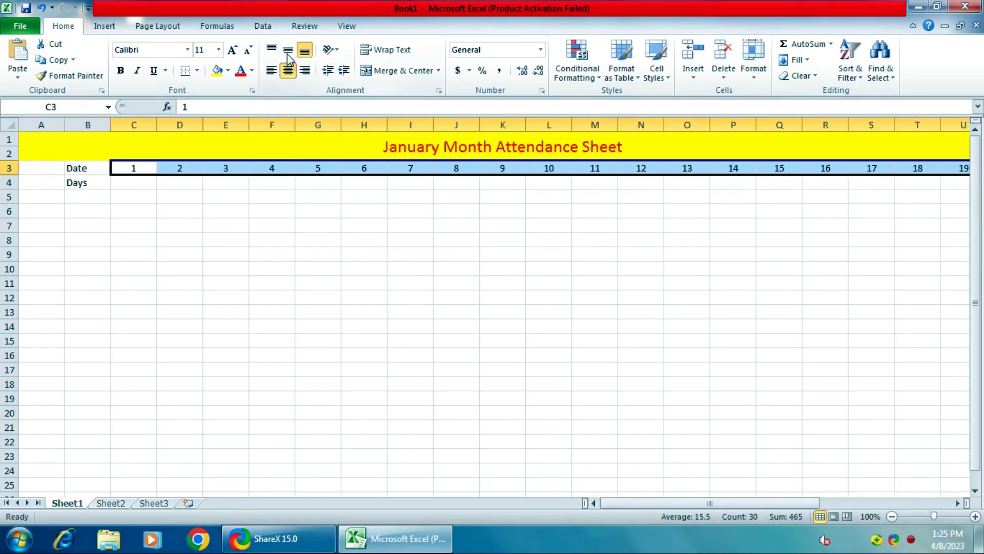
pyautogui.click(288, 49)
# Enter "Mon" in C4, fill the weekday series across to AF4, and centre the day names horizontally and vertically.
pyautogui.click(147, 183)
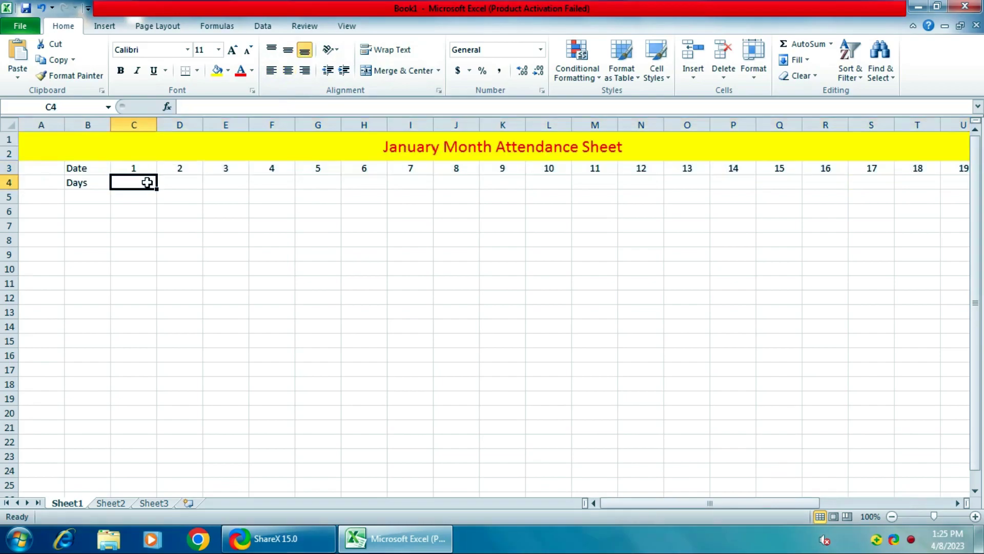
pyautogui.write('Mon')
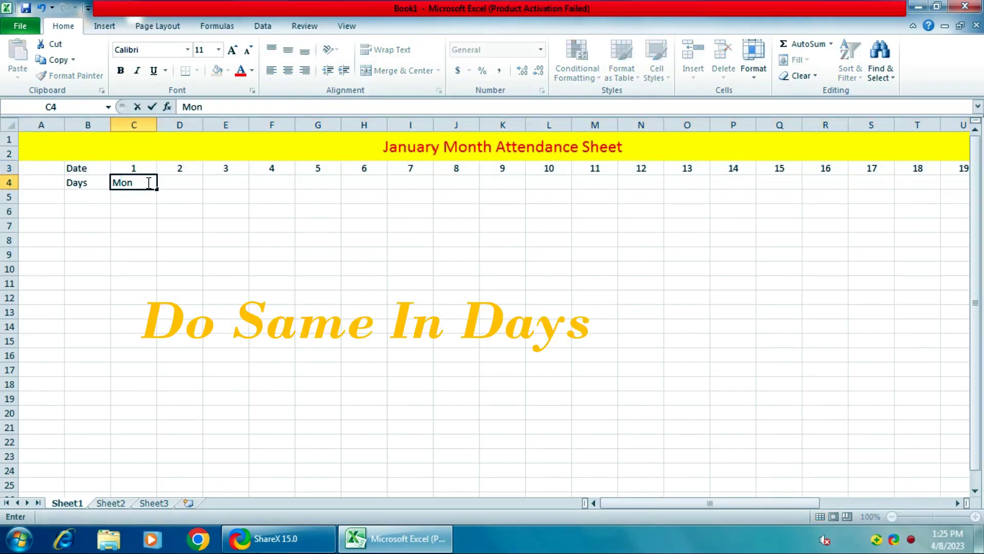
pyautogui.click(145, 221)
pyautogui.click(137, 169)
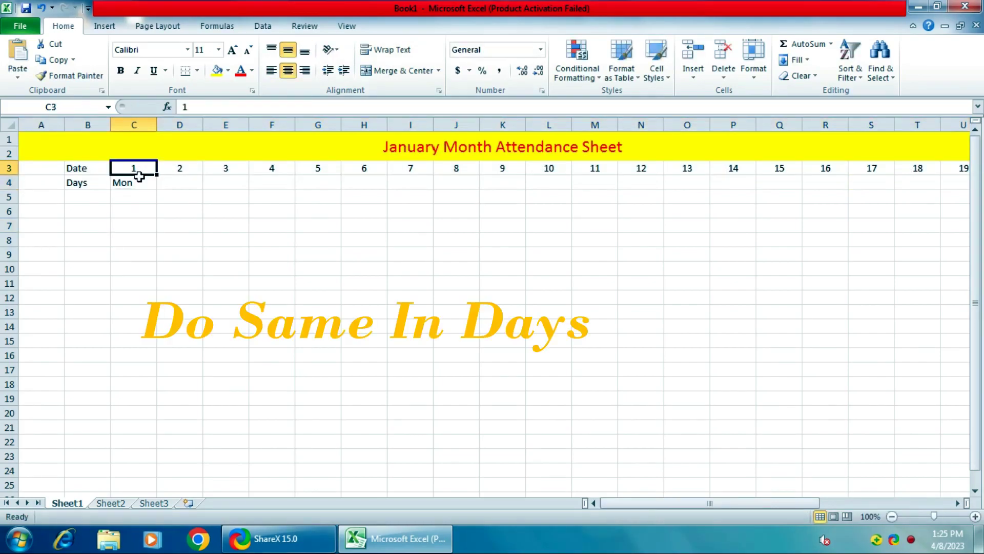
pyautogui.click(139, 182)
pyautogui.moveTo(156, 189); pyautogui.dragTo(875, 186)
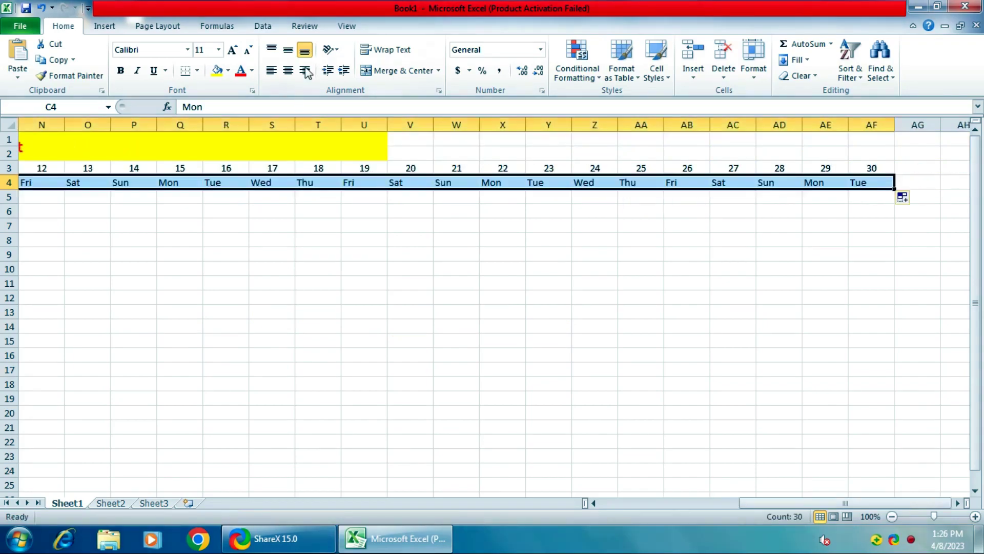
pyautogui.click(289, 68)
pyautogui.click(288, 50)
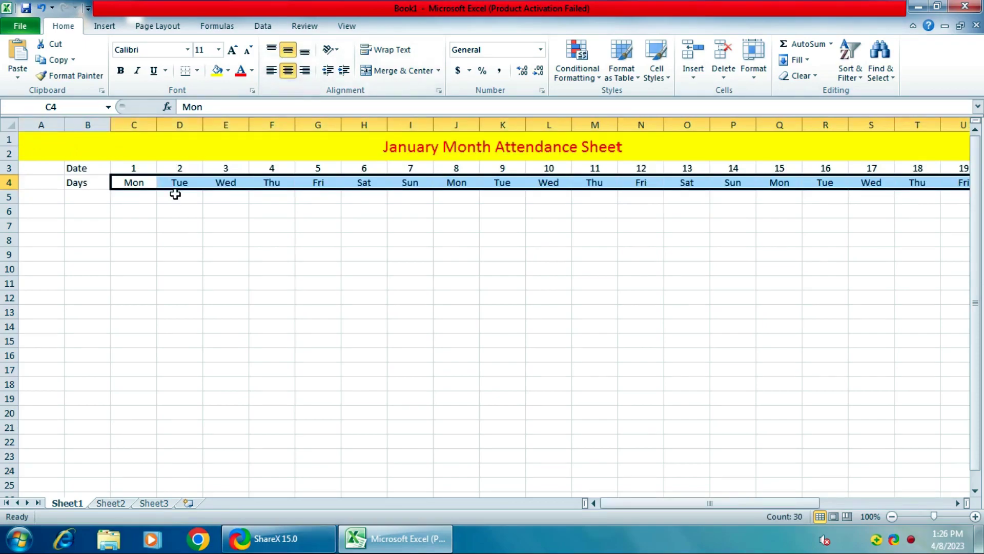
# Enter the column headings "Sr.No" in A5 and "Name" in B5.
pyautogui.click(51, 196)
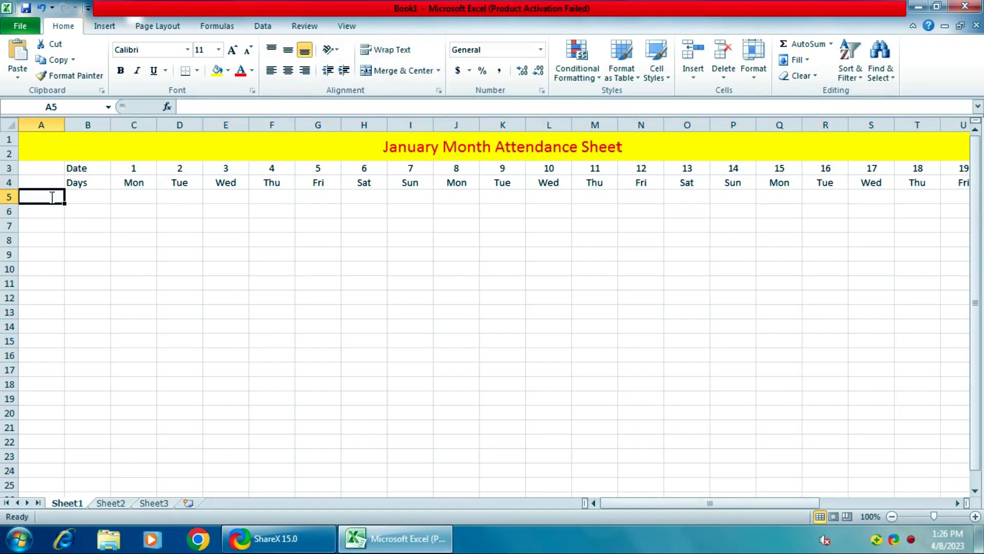
pyautogui.write('Sr.N')
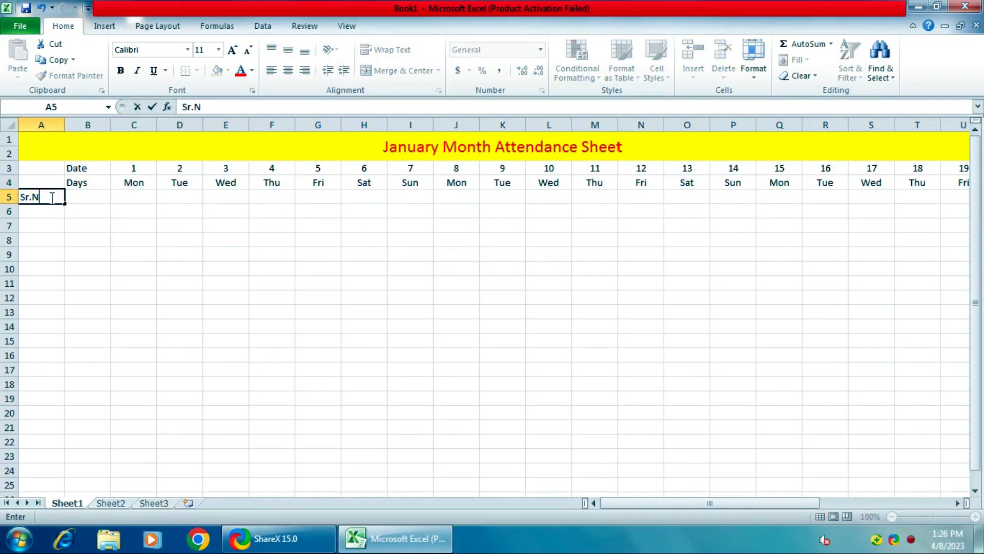
pyautogui.write('o')
pyautogui.press('Tab')
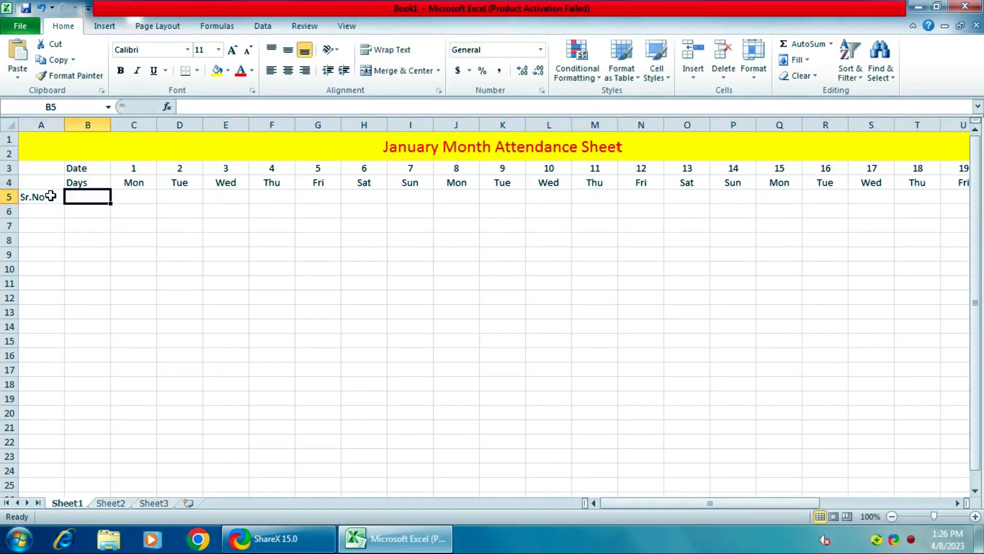
pyautogui.write('Name')
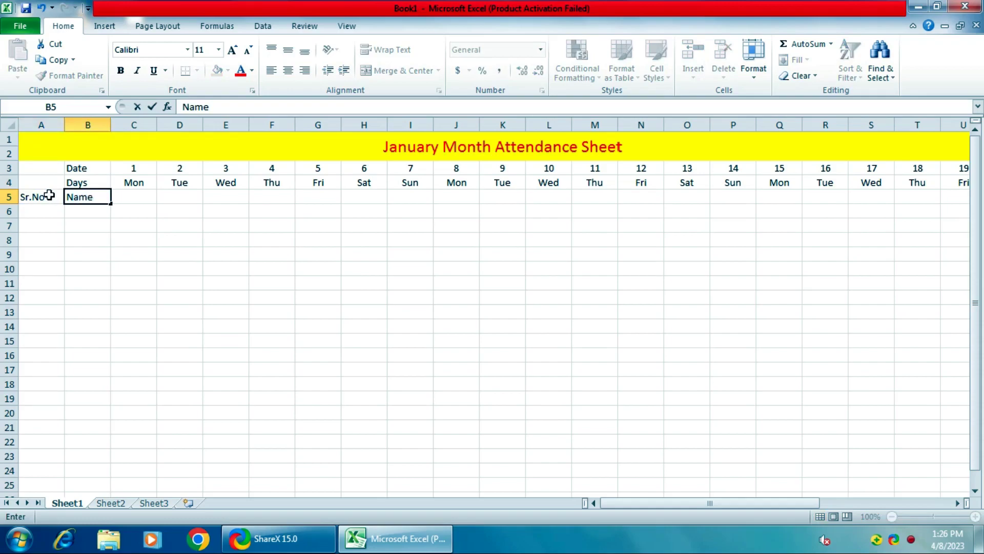
pyautogui.press('Tab')
# Add the first attendance entry in row 6 with serial number 1 and the person's first name.
pyautogui.press('Down')
pyautogui.press('Left')
pyautogui.press('Left')
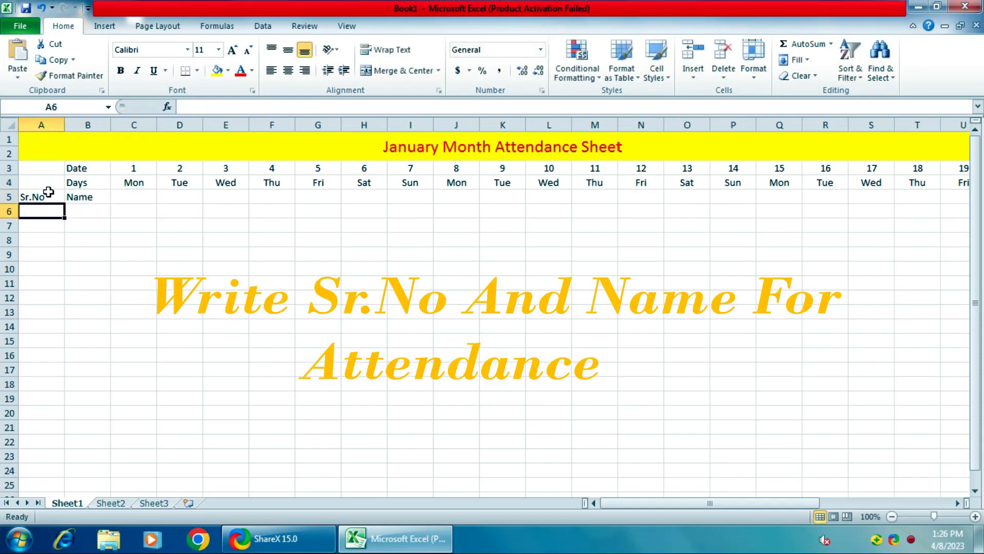
pyautogui.write('1')
pyautogui.press('Tab')
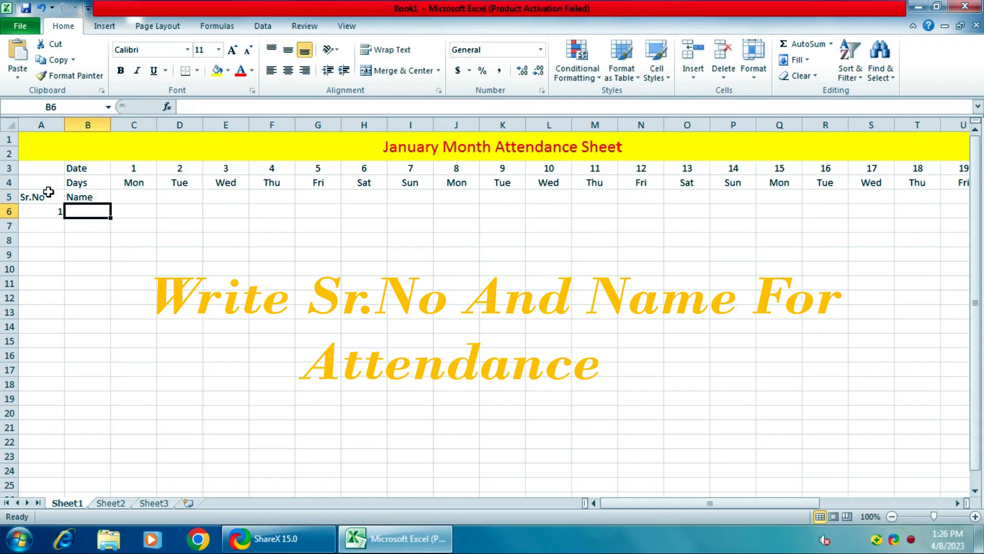
pyautogui.write('A')
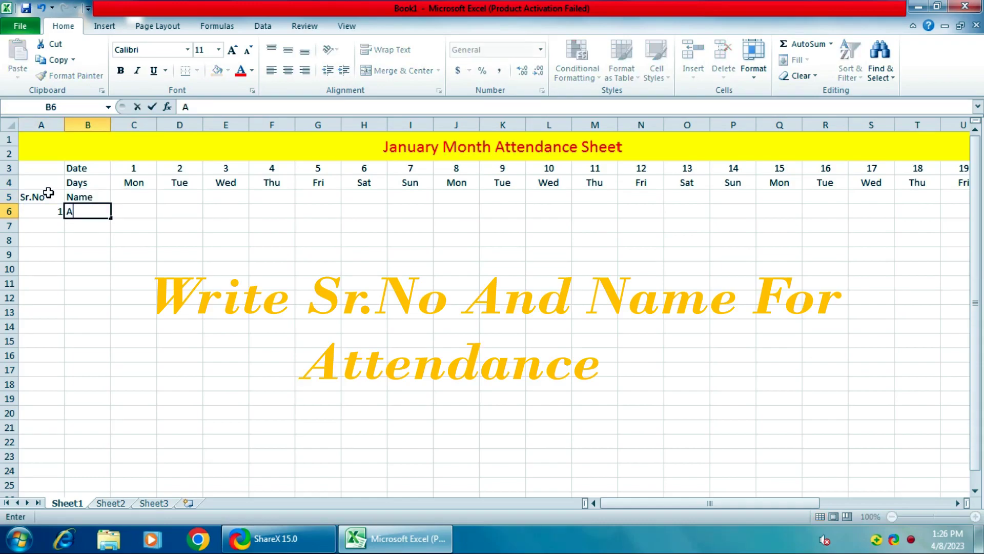
pyautogui.write('jay')
pyautogui.press('Return')
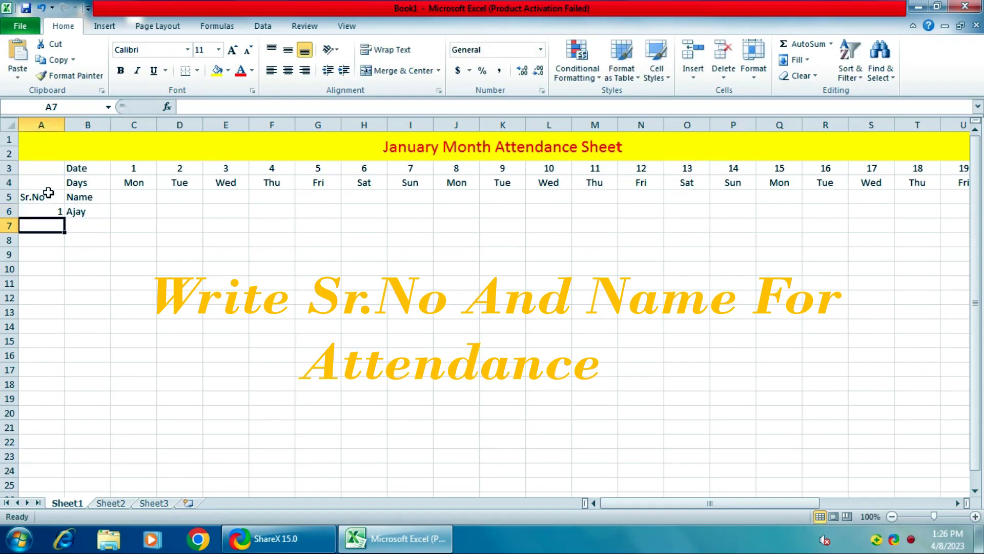
# Enter the serial numbers 2 to 10 down the Sr.No column in A7:A15.
pyautogui.write('2')
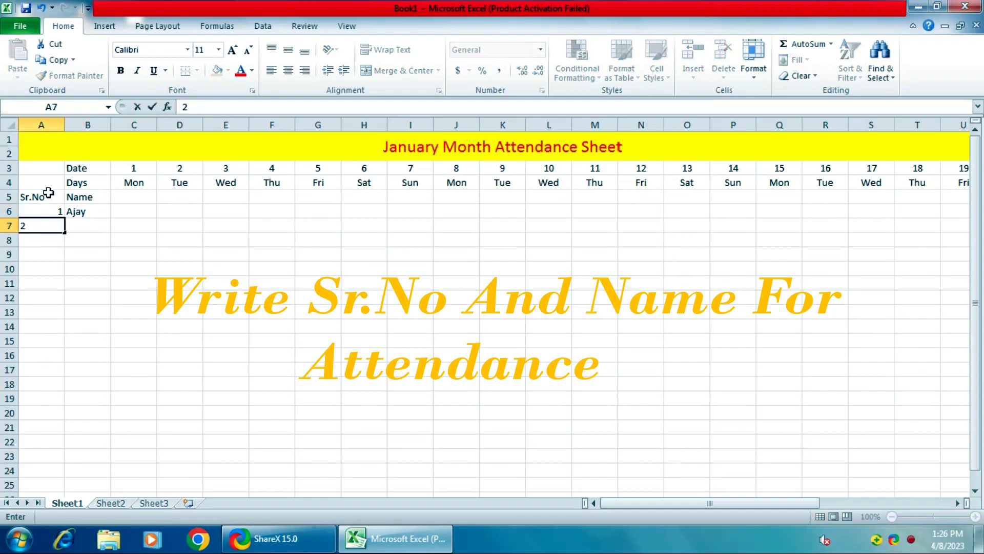
pyautogui.press('Return')
pyautogui.write('3')
pyautogui.press('Return')
pyautogui.write('4')
pyautogui.press('Return')
pyautogui.write('5')
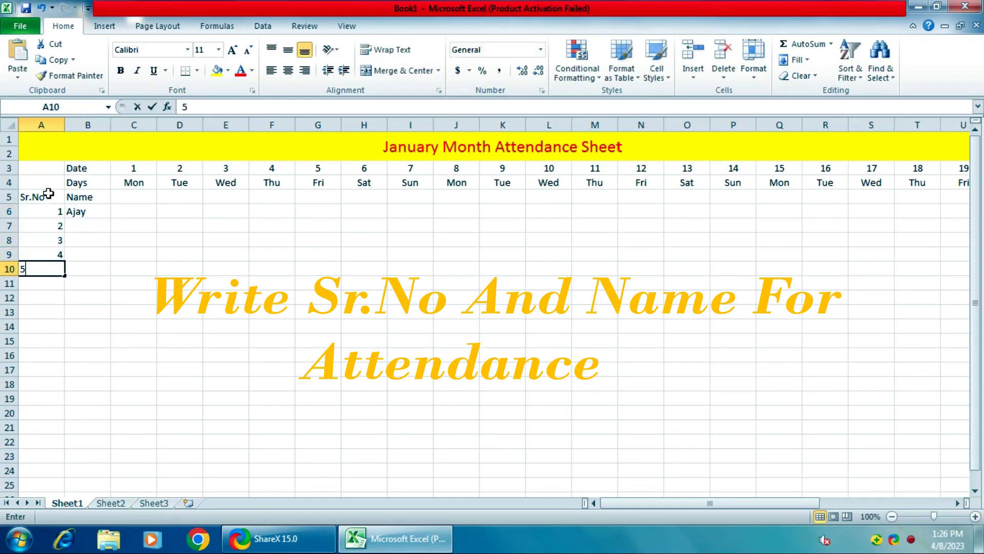
pyautogui.press('Return')
pyautogui.write('6')
pyautogui.press('Return')
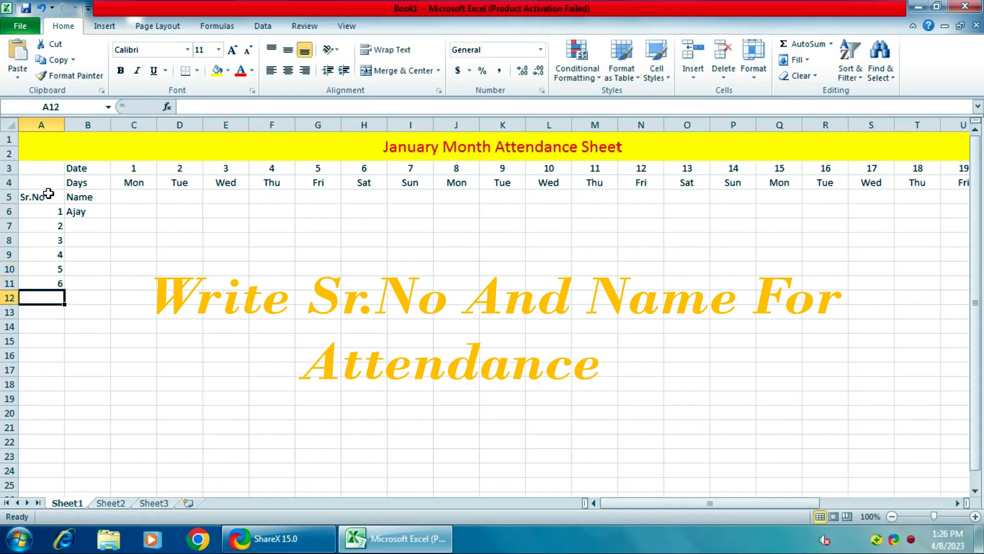
pyautogui.write('7')
pyautogui.press('Return')
pyautogui.write('8')
pyautogui.press('Return')
pyautogui.write('9')
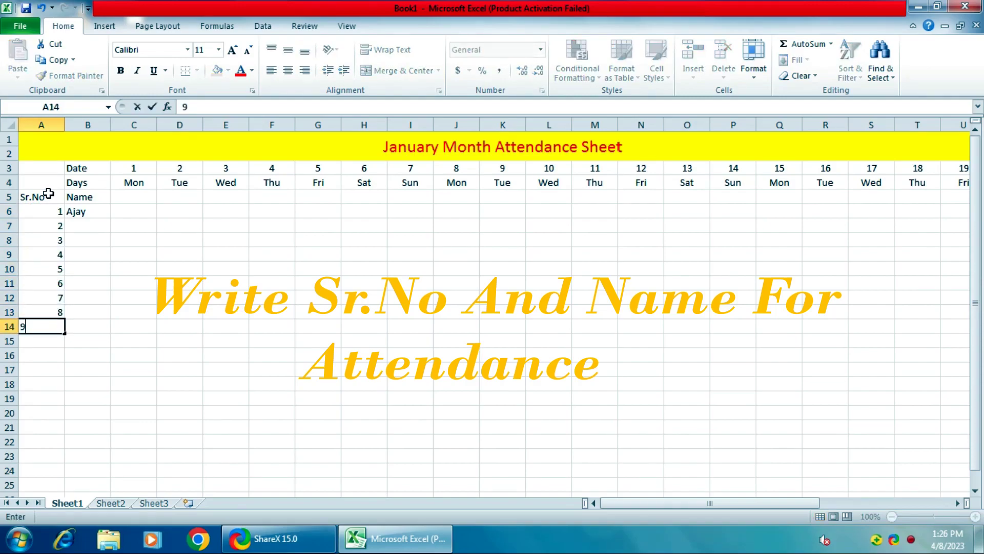
pyautogui.press('Return')
pyautogui.write('10')
pyautogui.press('Tab')
# Enter the persons' first names for serial numbers 2 to 4 in B7:B9.
pyautogui.press('Up')
pyautogui.press('Up')
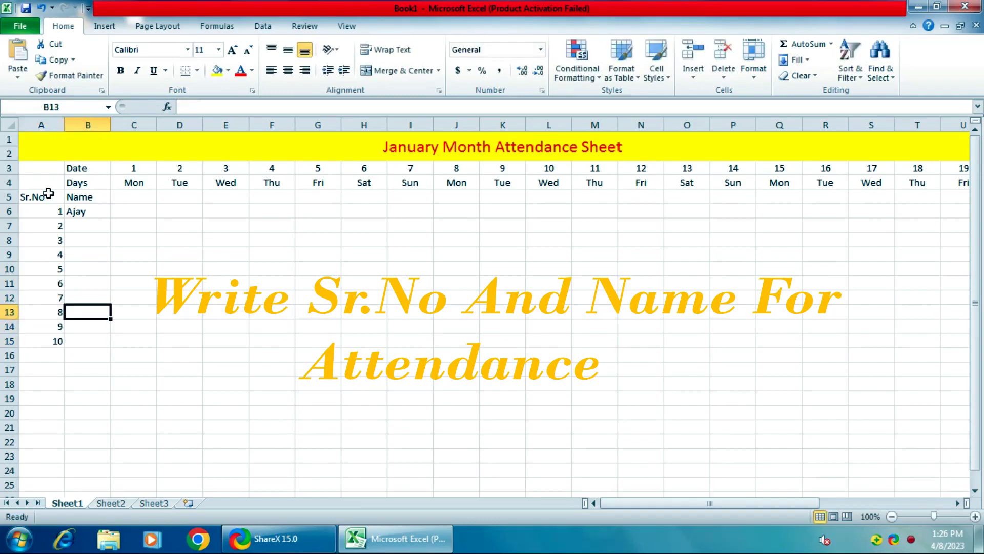
pyautogui.press('Up')
pyautogui.press('Up')
pyautogui.press('Up')
pyautogui.press('Up')
pyautogui.press('Up')
pyautogui.press('Up')
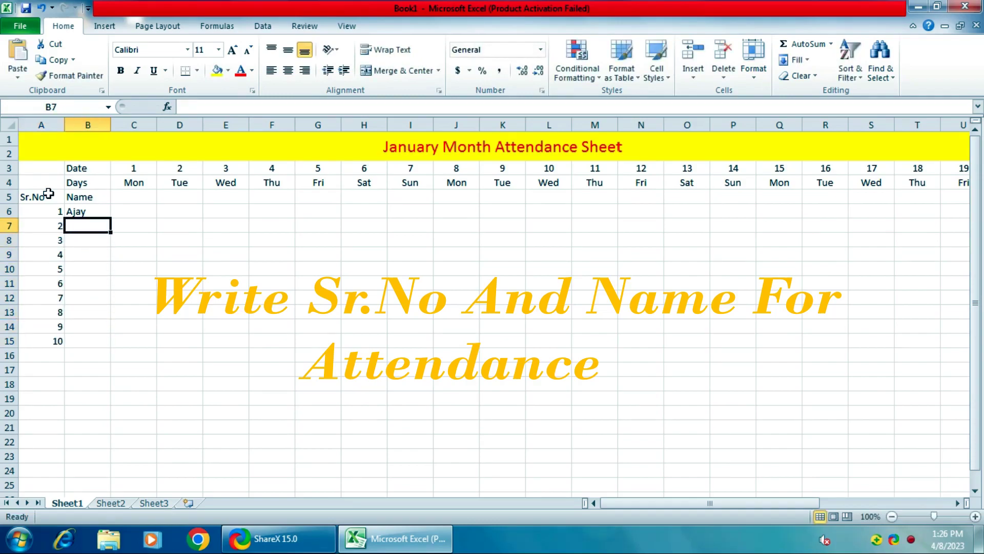
pyautogui.write('Karan')
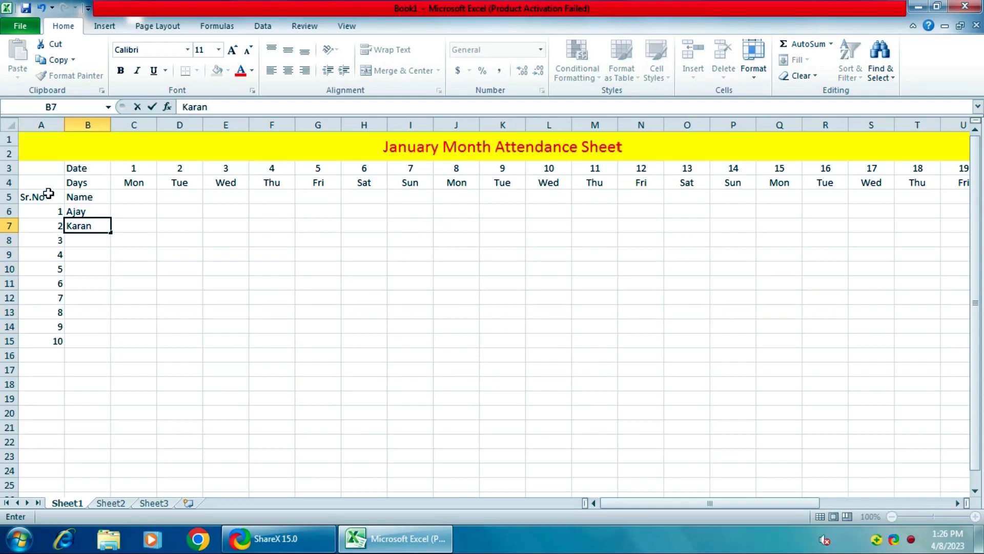
pyautogui.press('Return')
pyautogui.write('Ram')
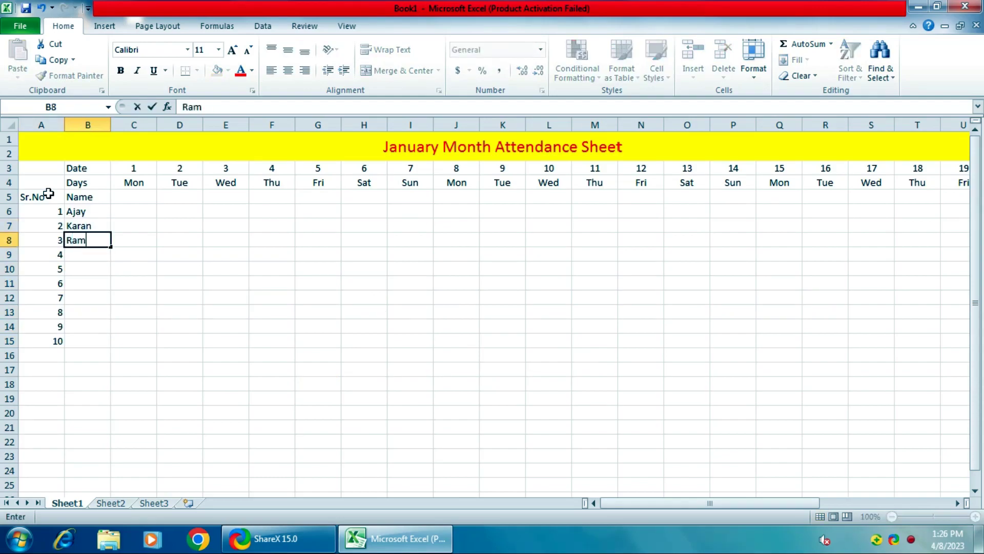
pyautogui.press('Return')
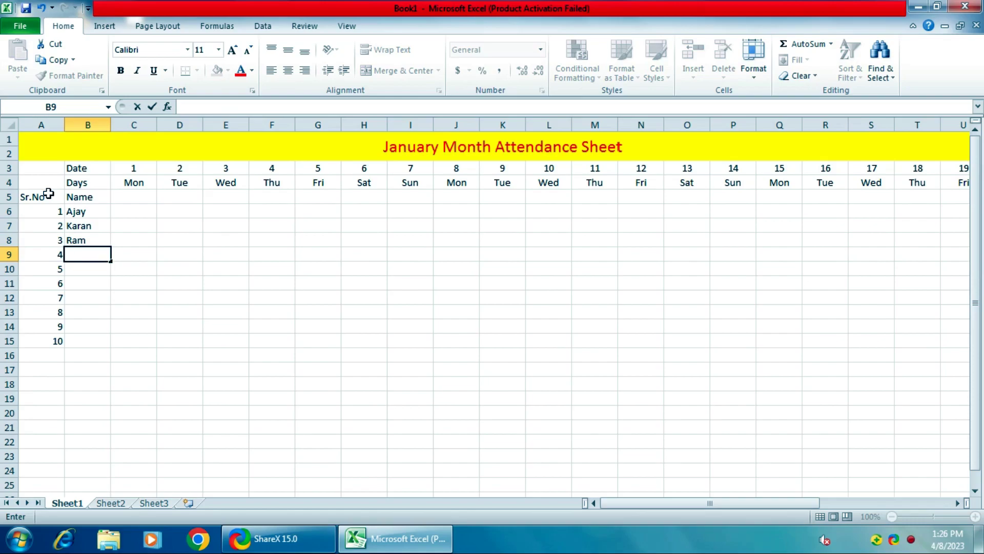
pyautogui.write('rOHAN')
pyautogui.press('BackSpace')
pyautogui.press('BackSpace')
pyautogui.press('BackSpace')
pyautogui.press('BackSpace')
pyautogui.press('BackSpace')
pyautogui.write('Ro')
pyautogui.press('Return')
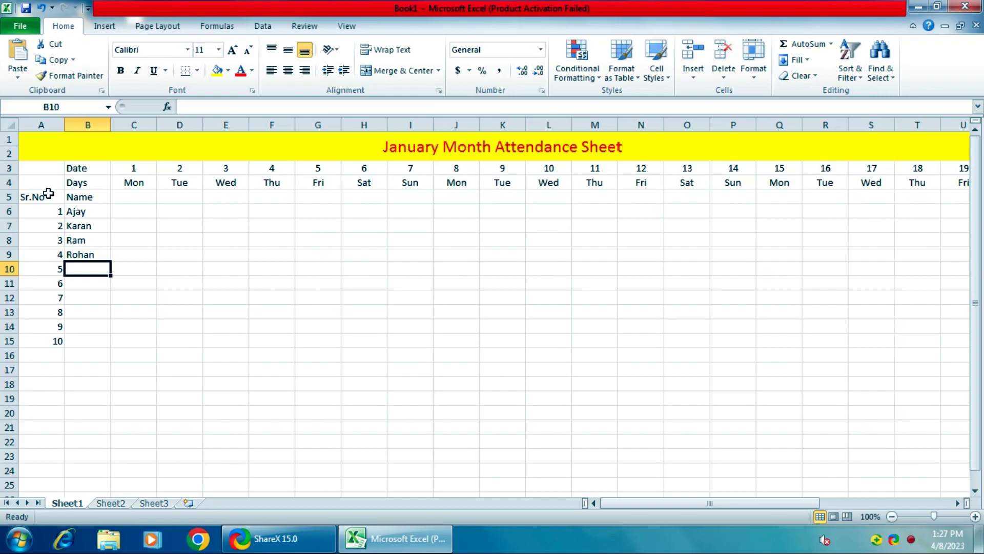
# Enter the persons' first names for serial numbers 5 to 7 in B10:B12.
pyautogui.write('Jeet')
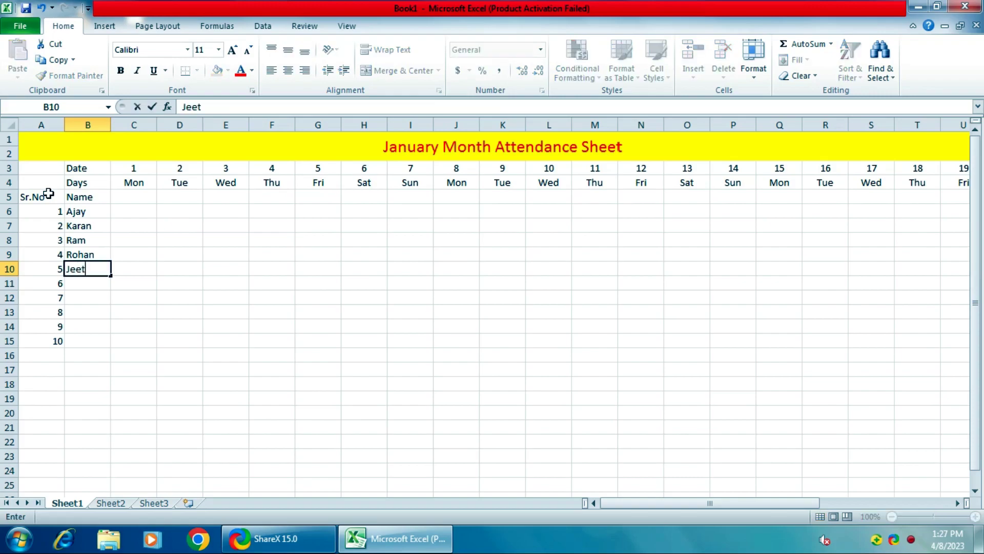
pyautogui.press('Return')
pyautogui.write('S')
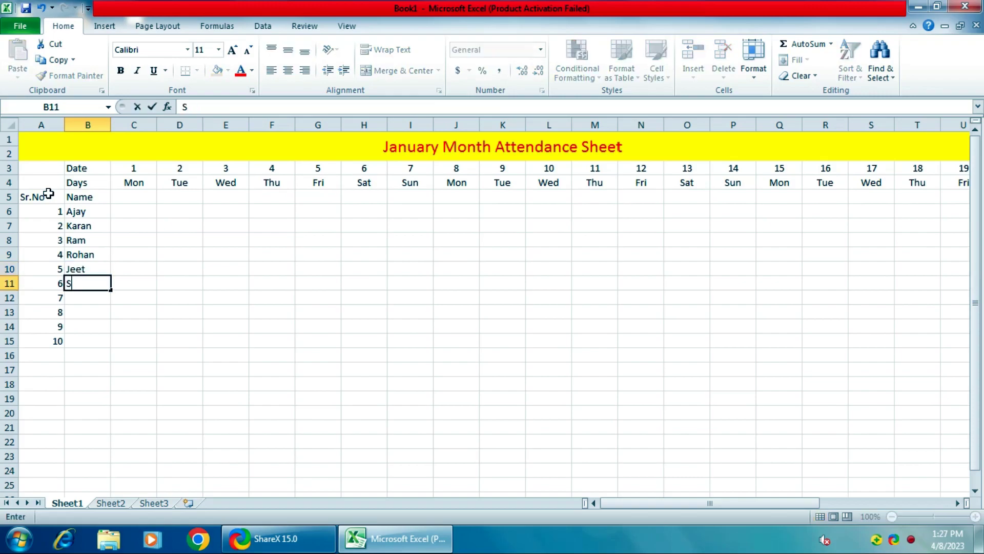
pyautogui.write('umit')
pyautogui.press('Return')
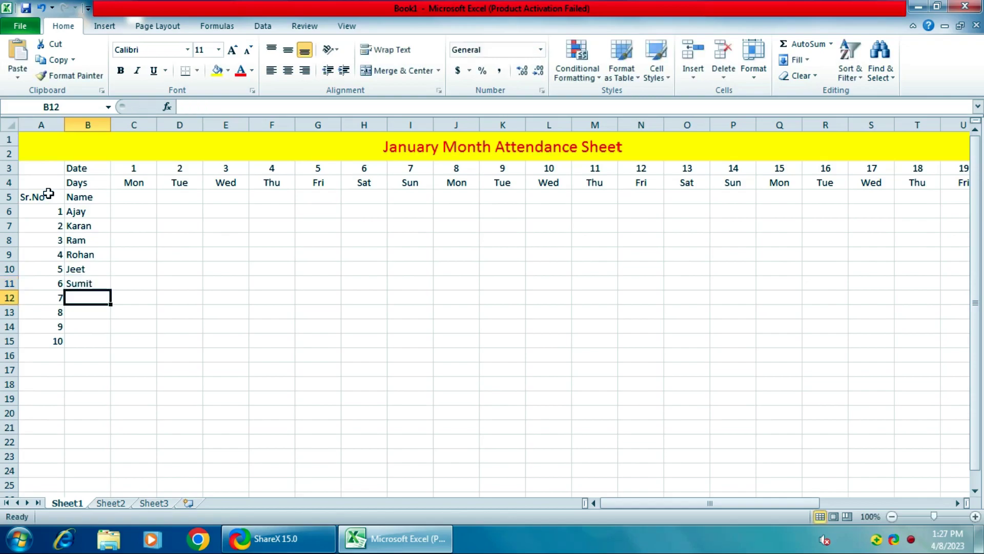
pyautogui.write('Abhay')
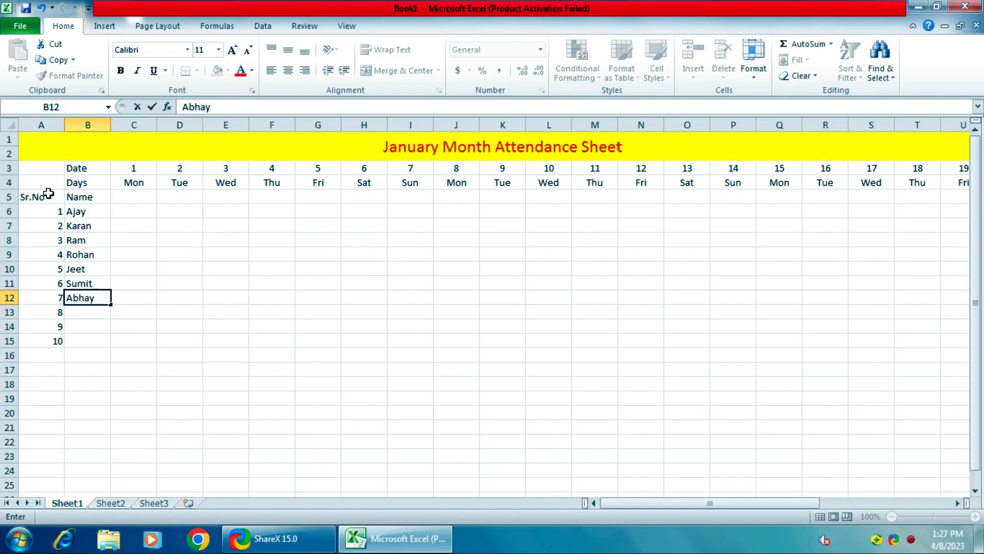
pyautogui.press('Return')
# Enter the persons' first names for serial numbers 8 to 10 in B13:B15.
pyautogui.write('Raj')
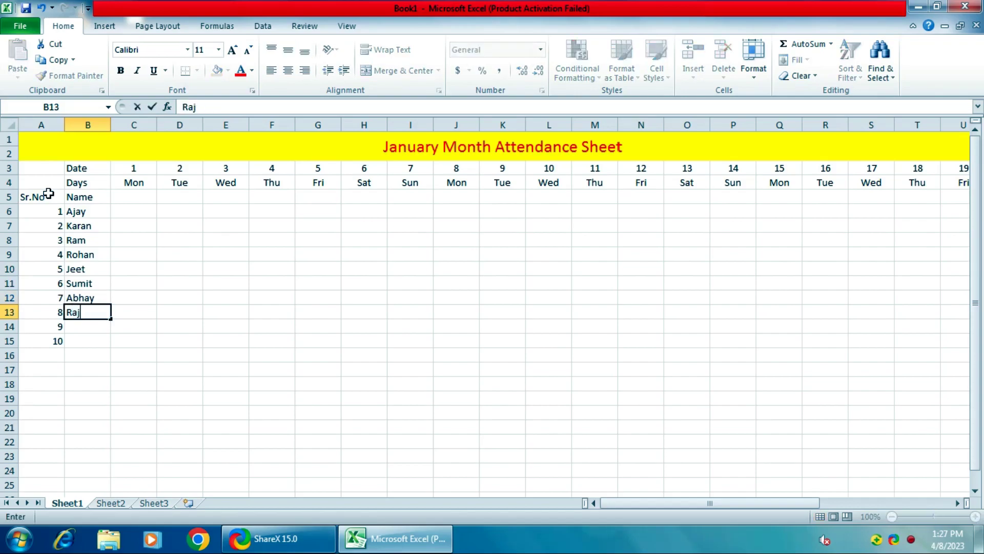
pyautogui.press('Return')
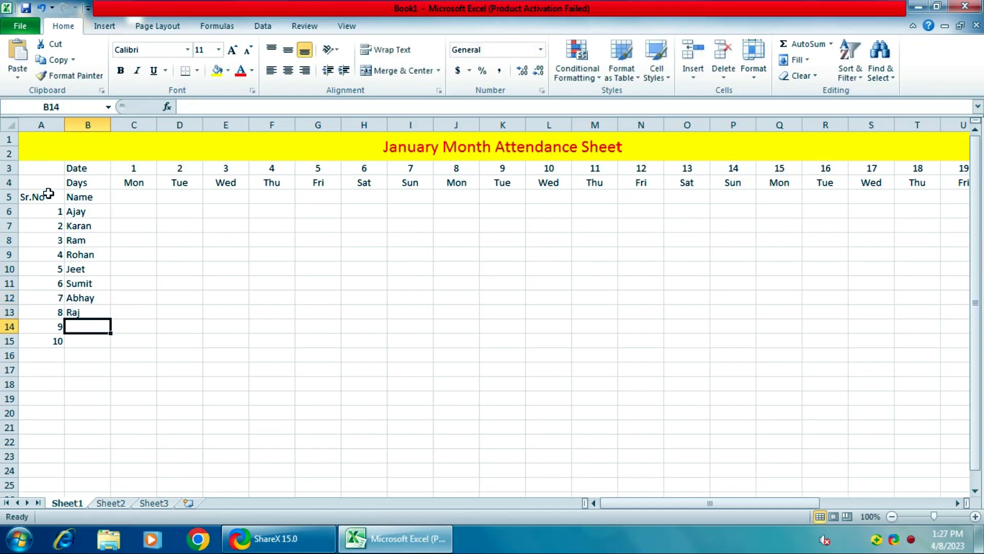
pyautogui.write('Akash')
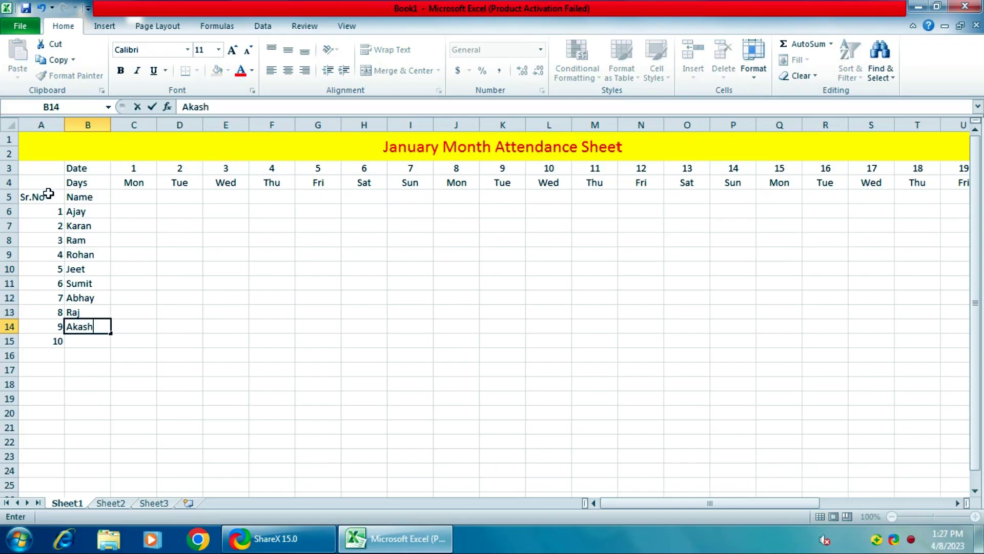
pyautogui.press('Return')
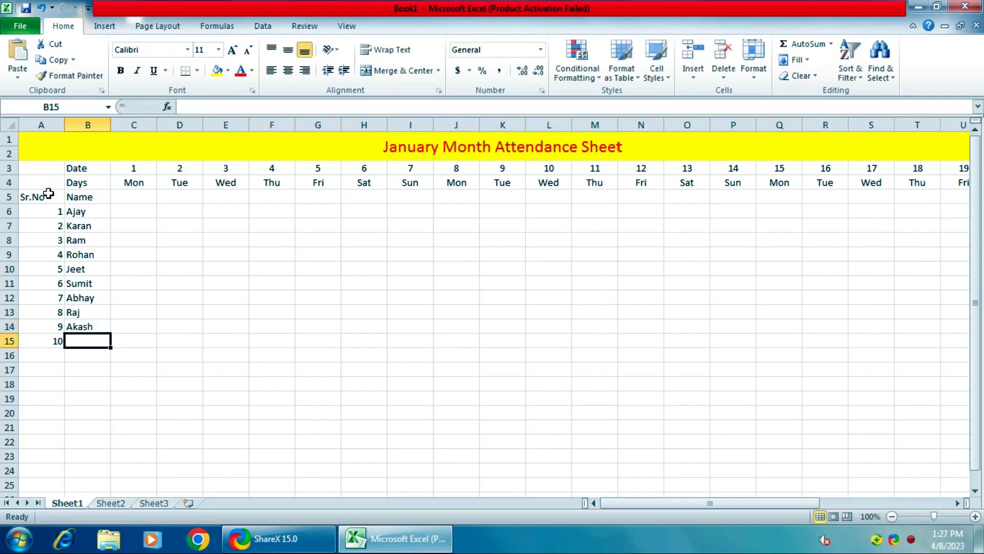
pyautogui.write('Rah')
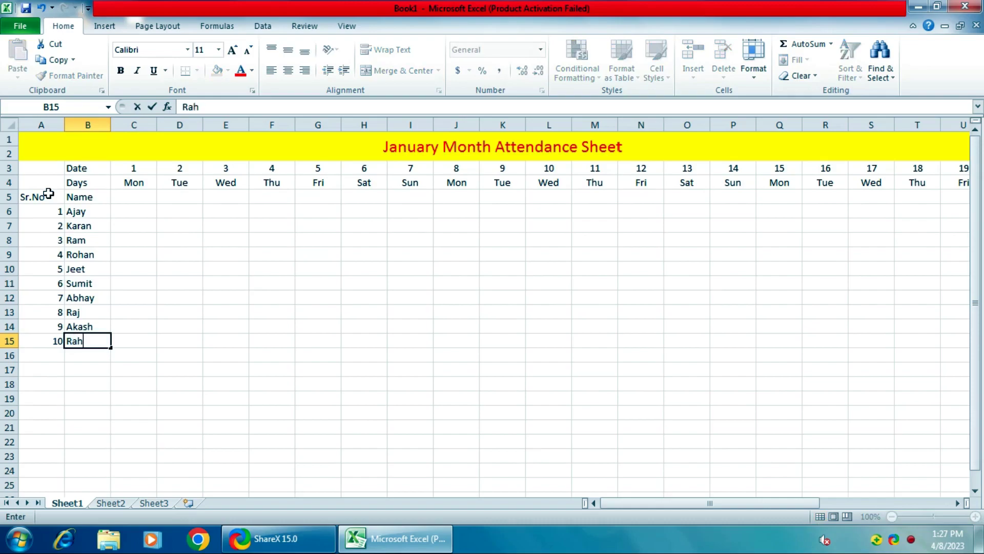
pyautogui.write('u')
pyautogui.press('Tab')
# Enter the attendance mark "p" in C6 and fill it across to AF6 and down to row 22.
pyautogui.press('Up')
pyautogui.press('Up')
pyautogui.press('Up')
pyautogui.press('Up')
pyautogui.press('Up')
pyautogui.press('Up')
pyautogui.press('Up')
pyautogui.press('Up')
pyautogui.press('Up')
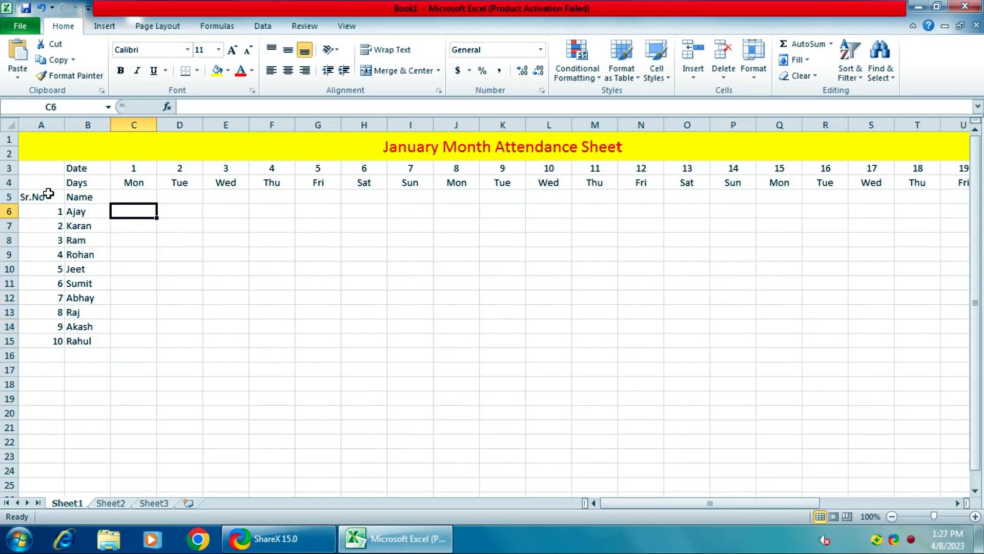
pyautogui.write('p')
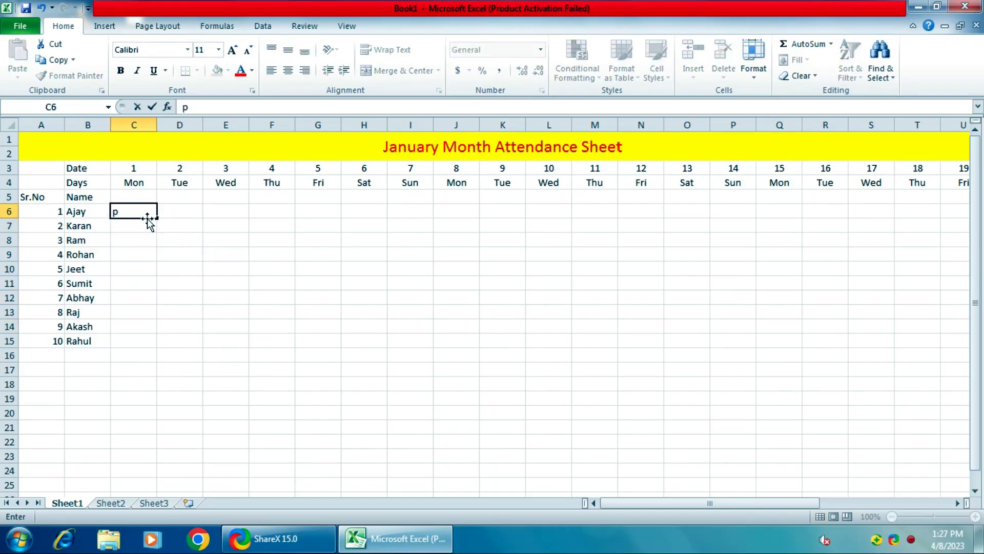
pyautogui.moveTo(157, 218); pyautogui.dragTo(892, 319)
pyautogui.moveTo(894, 218); pyautogui.dragTo(883, 445)
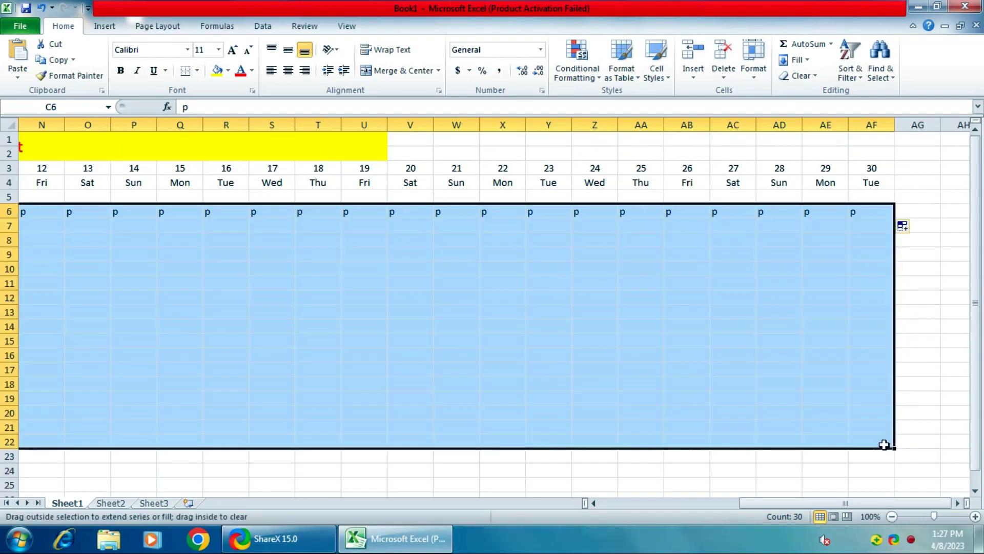
# Clear the surplus attendance marks below the last name, in C16:AF23.
pyautogui.moveTo(871, 506); pyautogui.dragTo(717, 524)
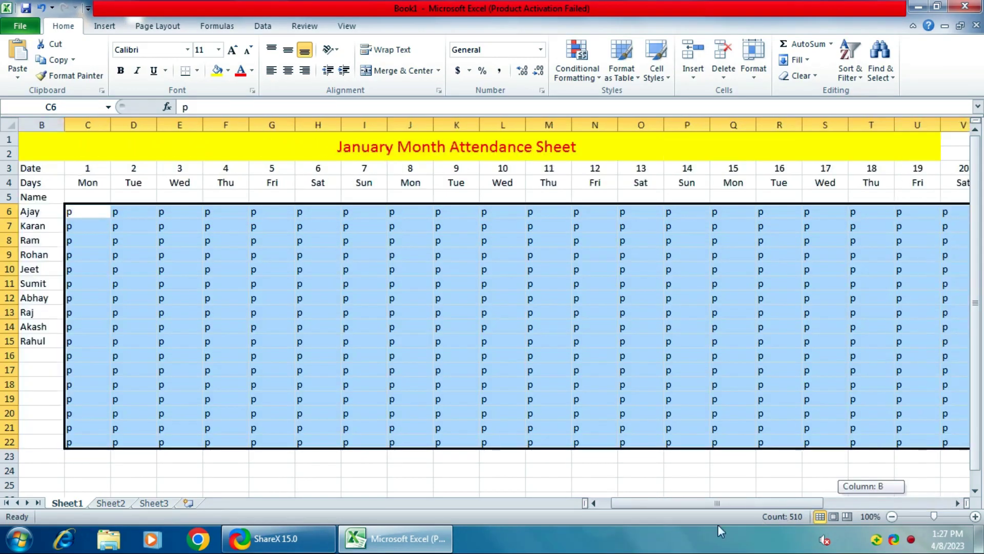
pyautogui.moveTo(123, 358); pyautogui.dragTo(867, 460)
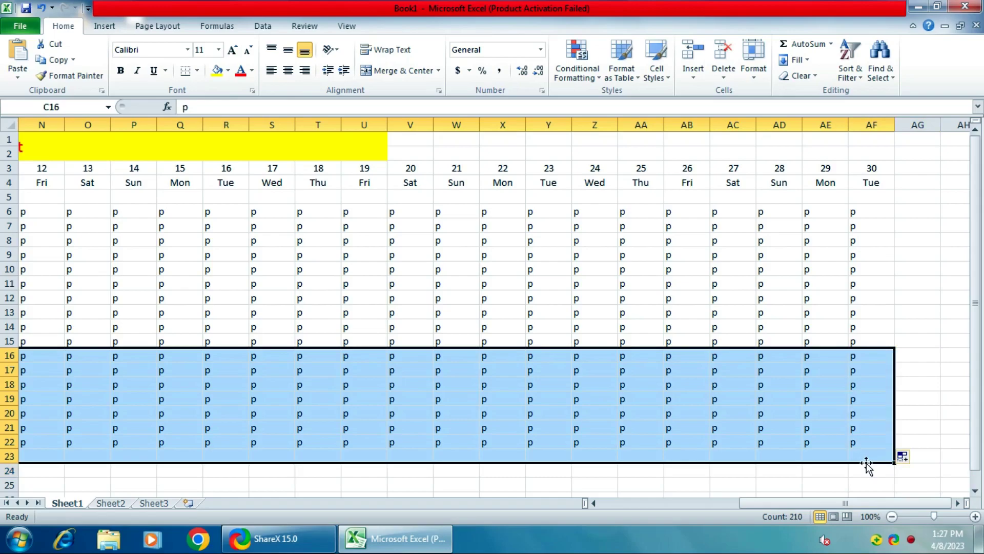
pyautogui.press('Delete')
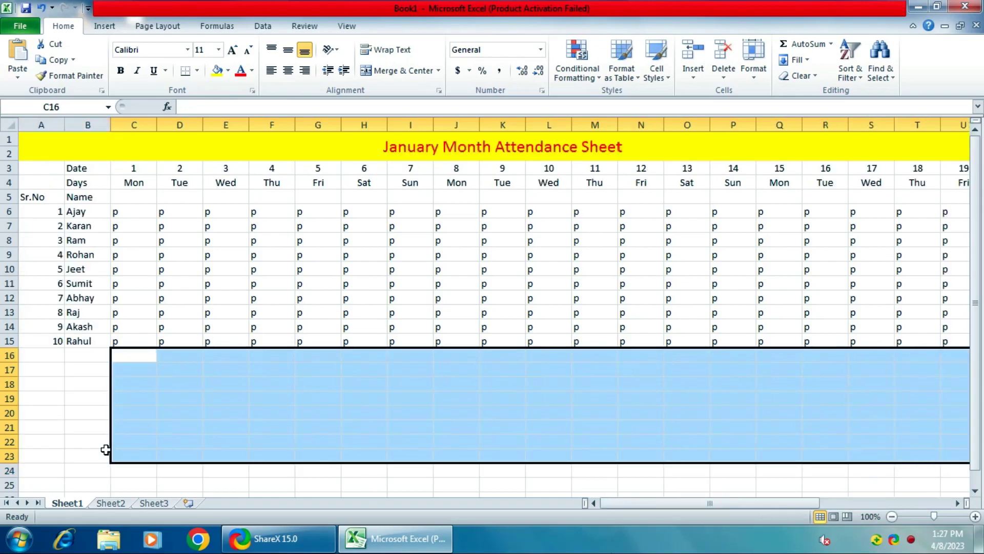
pyautogui.click(80, 442)
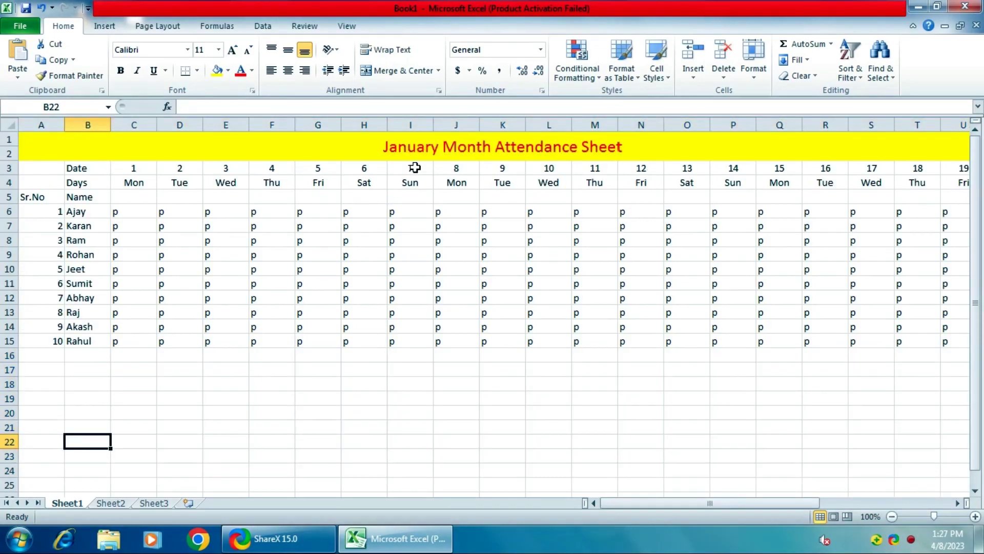
# Highlight the Sunday column for date 7, I3:I15, with yellow fill and red text.
pyautogui.moveTo(413, 168); pyautogui.dragTo(397, 343)
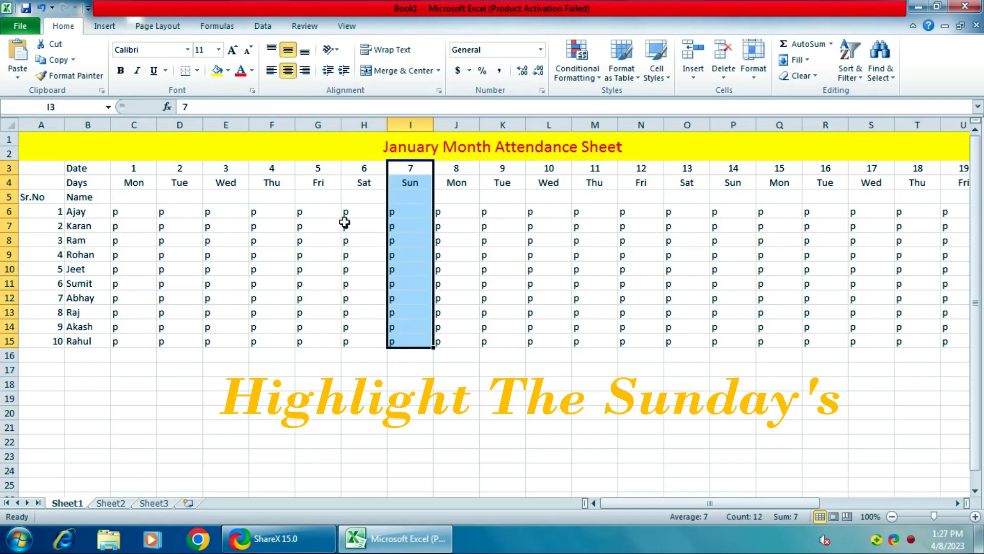
pyautogui.click(215, 71)
pyautogui.click(240, 71)
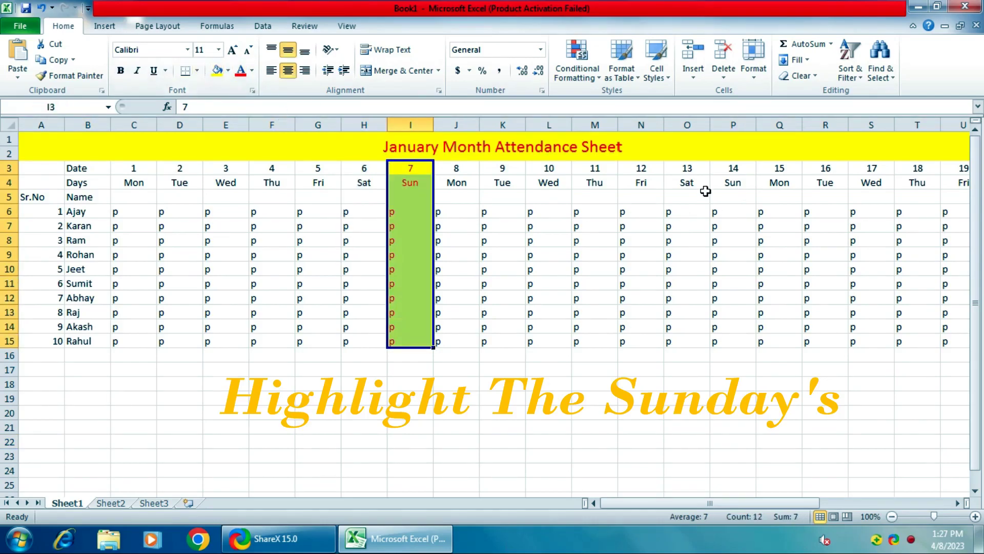
# Highlight the Sunday column for date 14, P3:P15, with yellow fill and red text.
pyautogui.click(734, 168)
pyautogui.moveTo(731, 188); pyautogui.dragTo(723, 343)
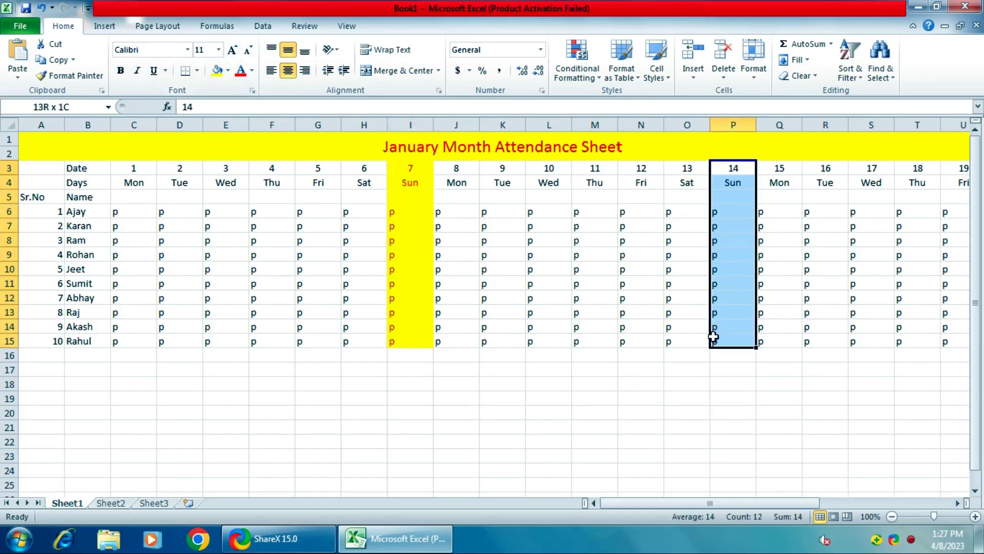
pyautogui.click(218, 71)
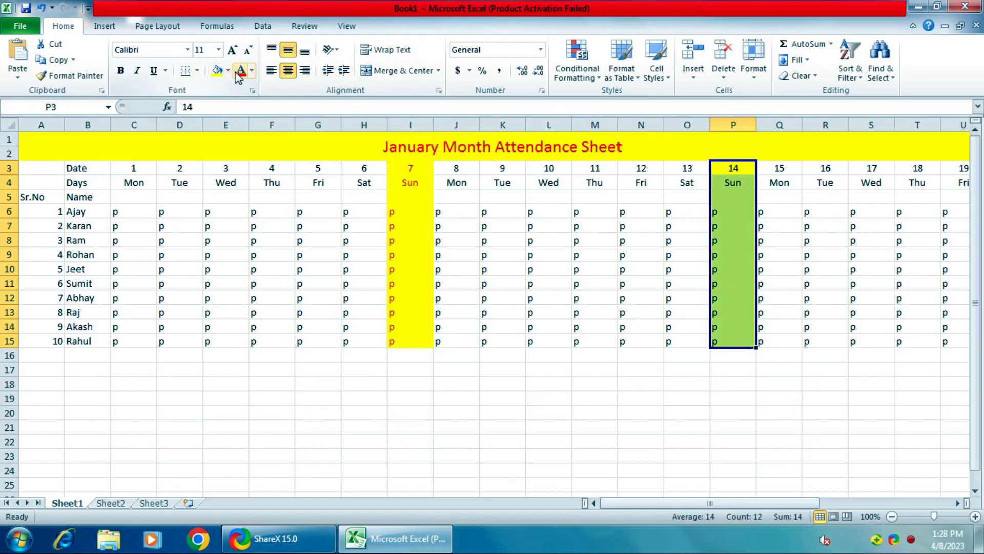
pyautogui.click(239, 72)
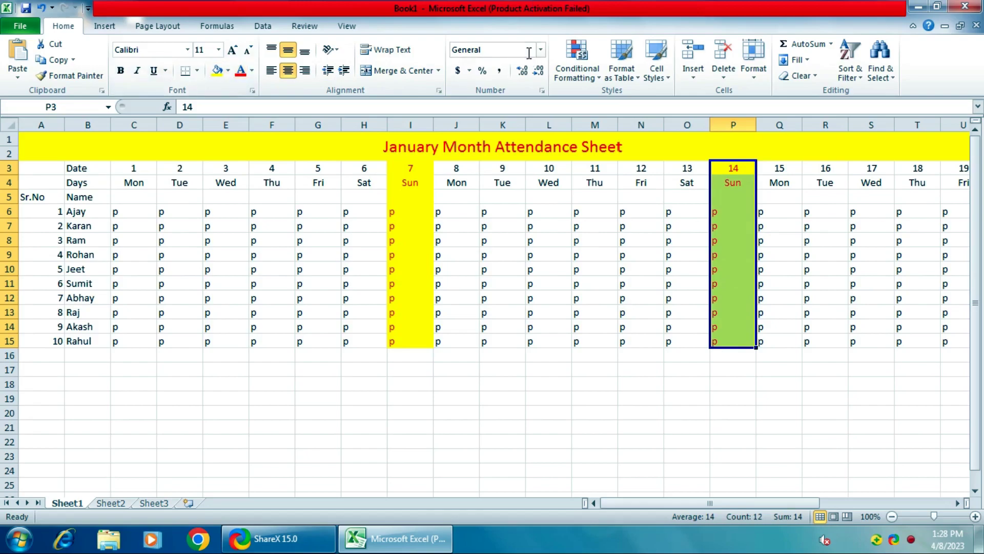
# Highlight the Sunday column for date 21, W3:W15, with yellow fill and red text.
pyautogui.hscroll(6, 957, 506)
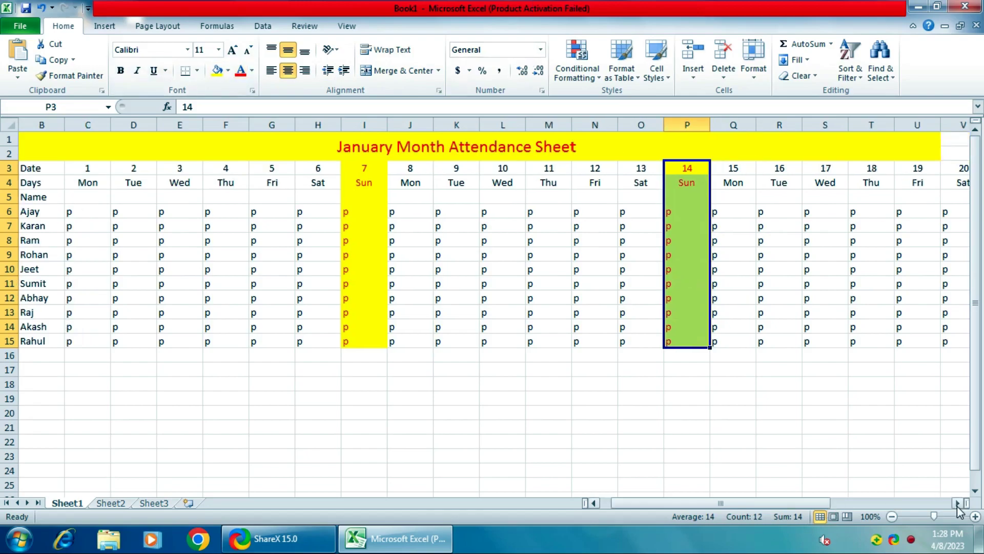
pyautogui.hscroll(1, 956, 505)
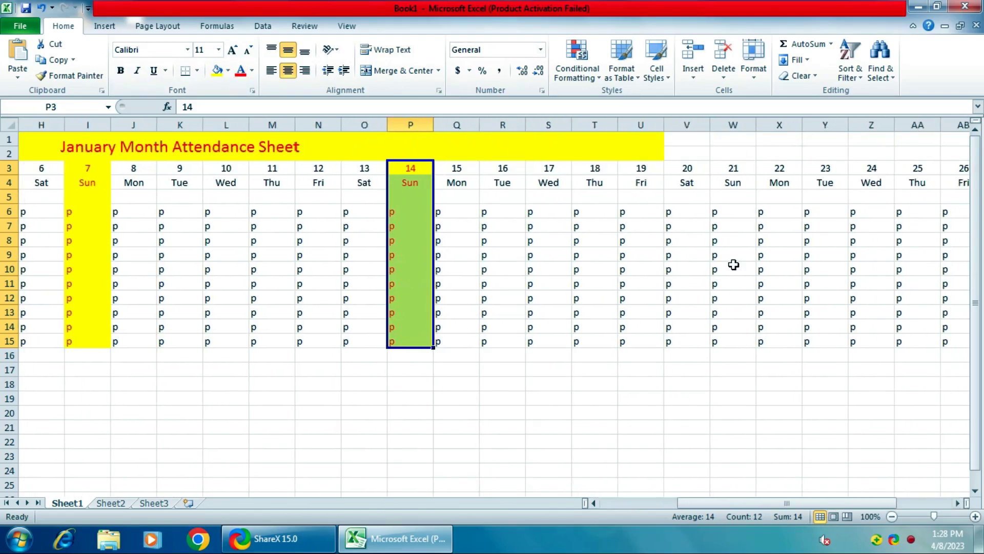
pyautogui.moveTo(731, 167); pyautogui.dragTo(733, 341)
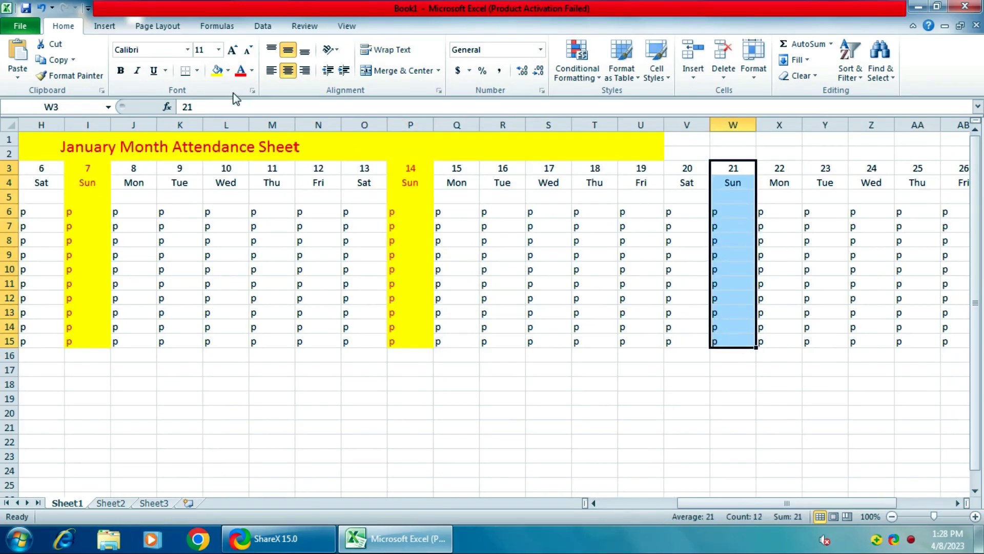
pyautogui.click(218, 70)
pyautogui.click(240, 71)
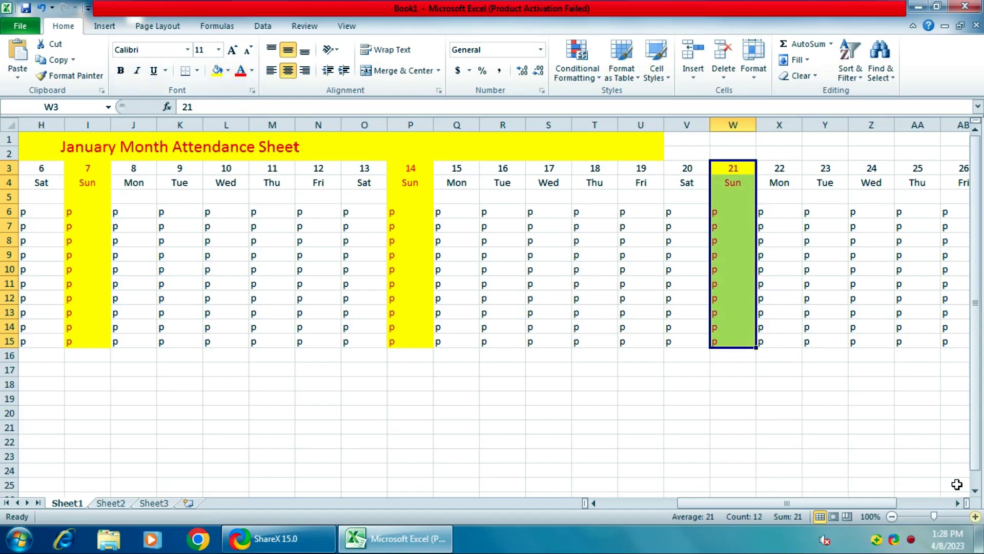
# Highlight the Sunday column for date 28, AD3:AD15, with yellow fill and red text.
pyautogui.hscroll(8, 718, 318)
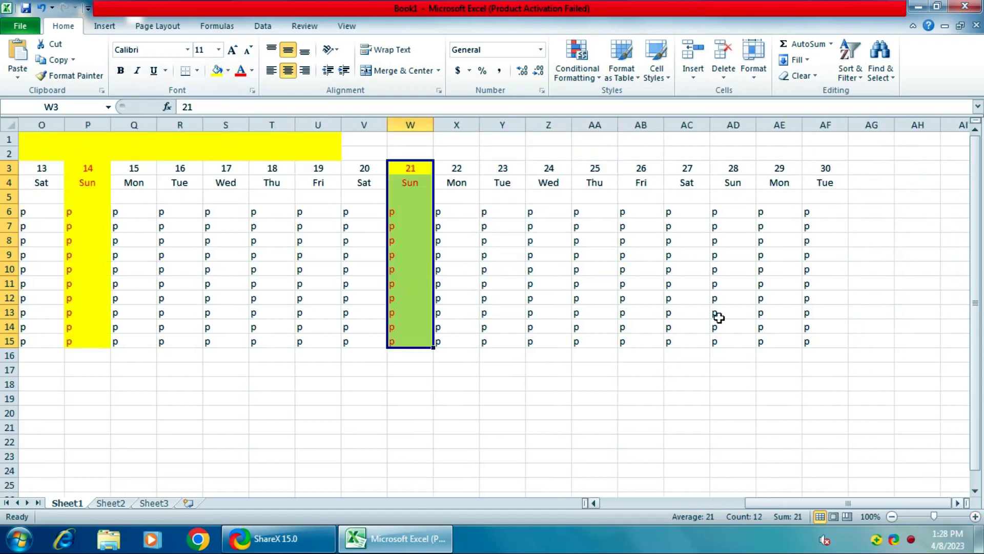
pyautogui.moveTo(736, 164); pyautogui.dragTo(722, 342)
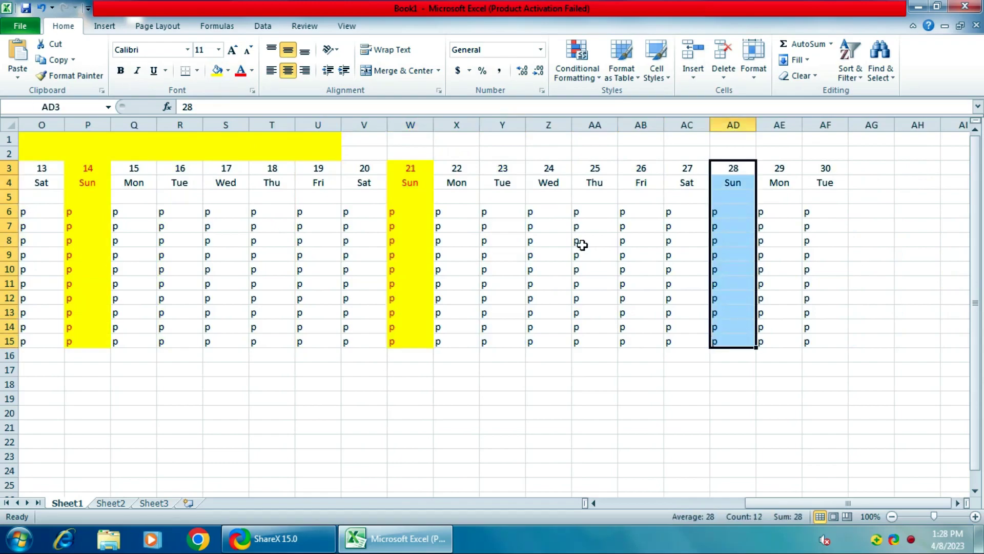
pyautogui.click(216, 73)
pyautogui.click(238, 70)
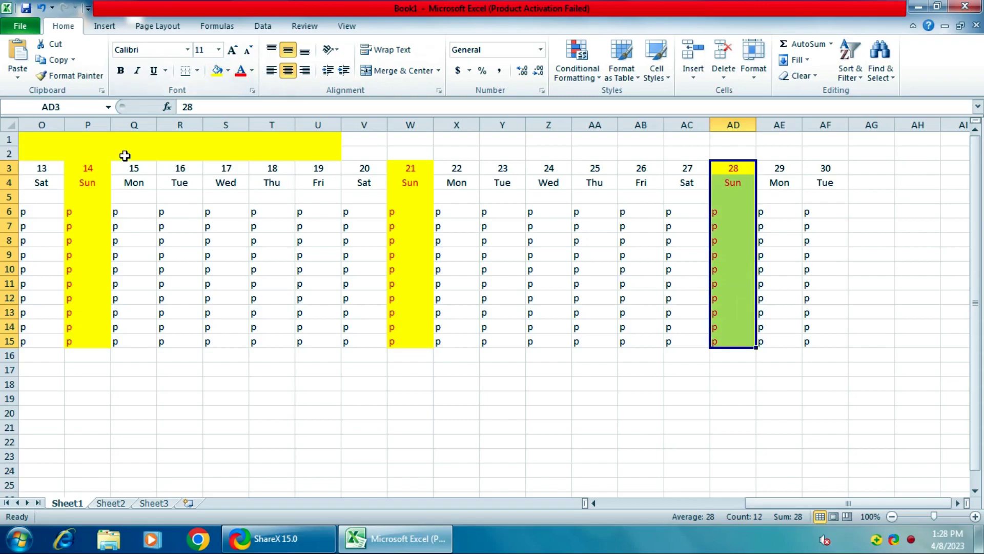
# Center the contents of the whole attendance table horizontally and align them to the middle vertically.
pyautogui.moveTo(751, 507); pyautogui.dragTo(607, 507)
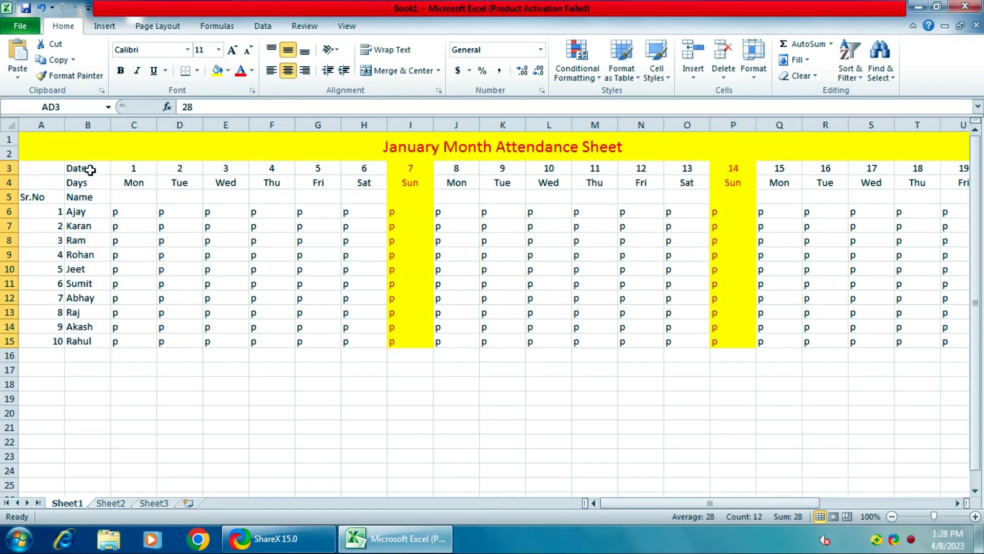
pyautogui.hotkey('ctrl', 'a')
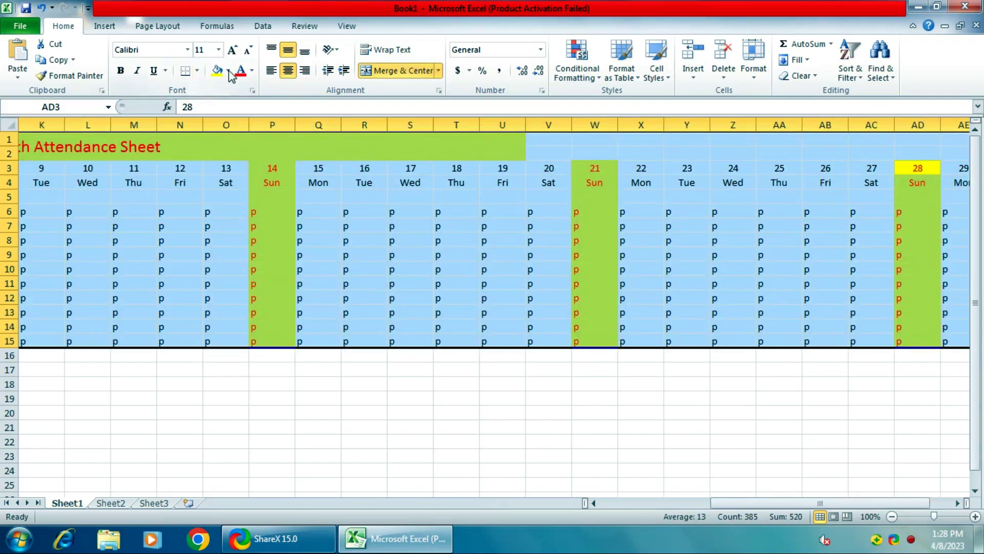
pyautogui.click(286, 73)
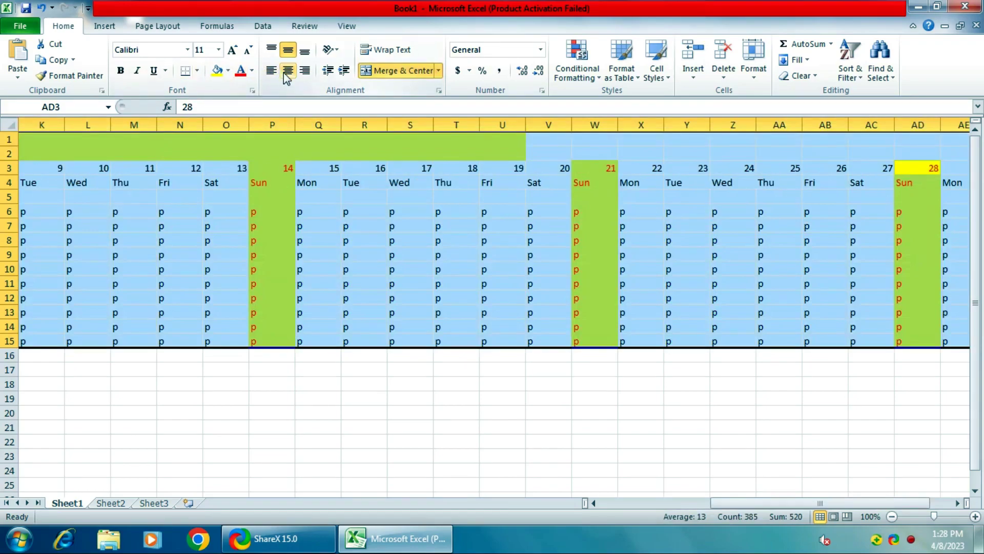
pyautogui.click(305, 49)
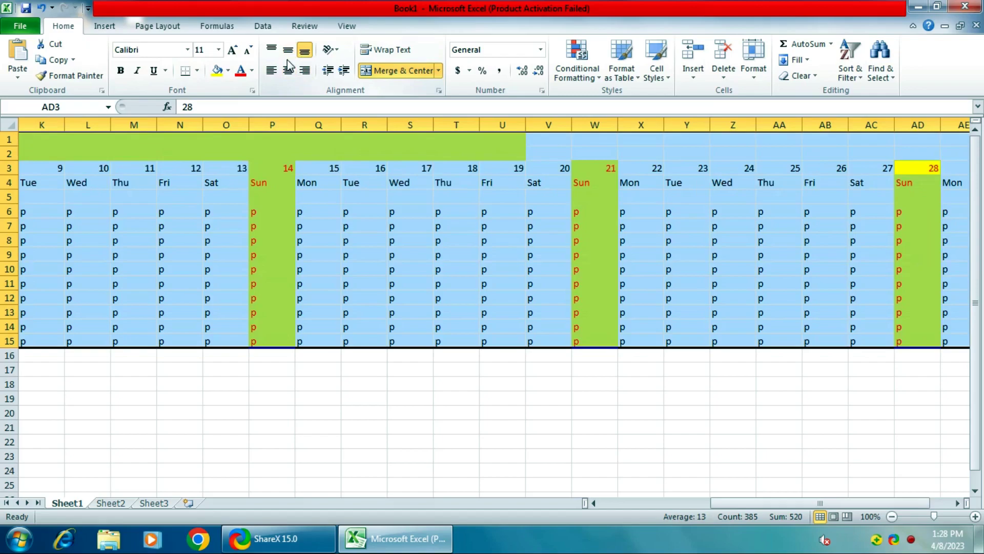
pyautogui.click(288, 70)
pyautogui.click(288, 50)
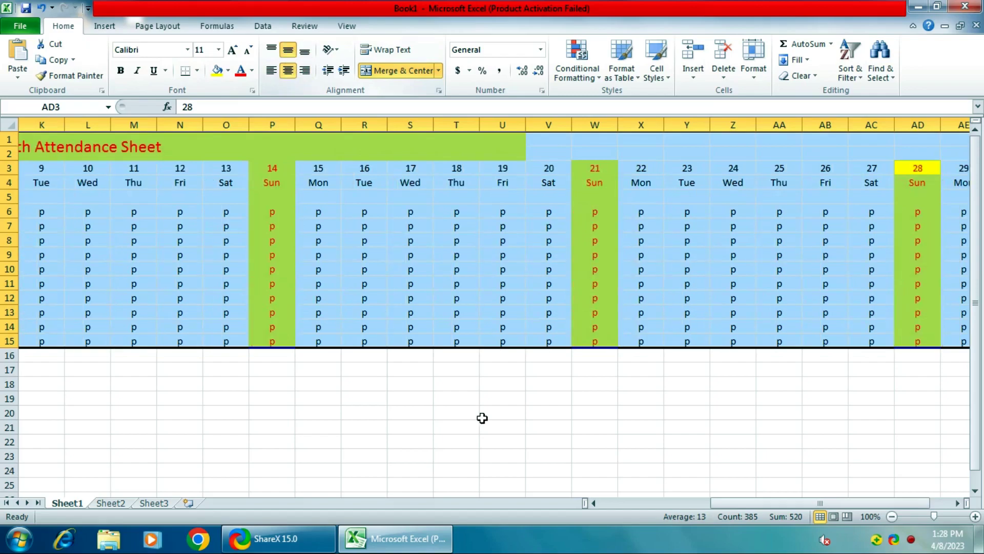
pyautogui.moveTo(739, 503); pyautogui.dragTo(523, 513)
pyautogui.click(390, 457)
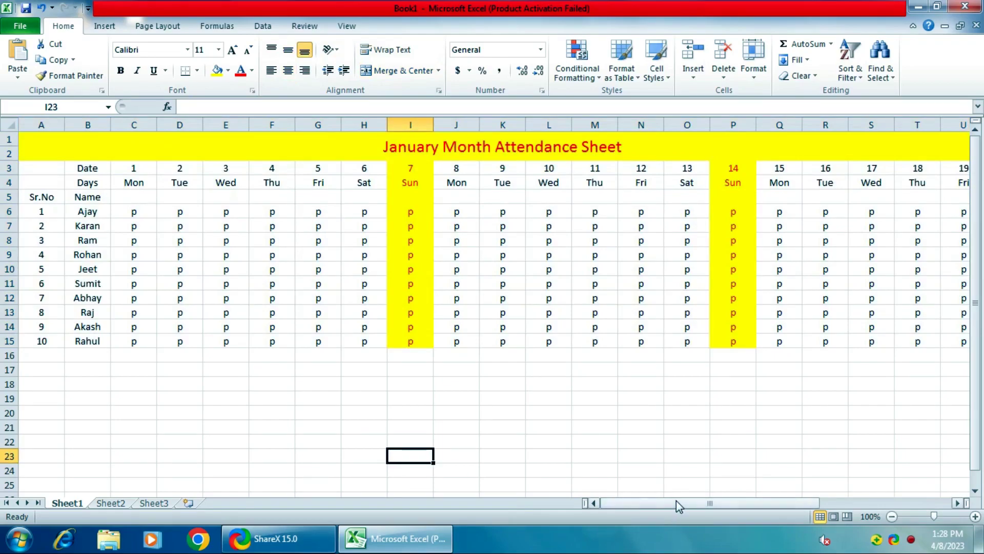
# Add the heading "No.Of Present Days" in AG4 and fit the width of column AG to it.
pyautogui.moveTo(676, 502); pyautogui.dragTo(852, 499)
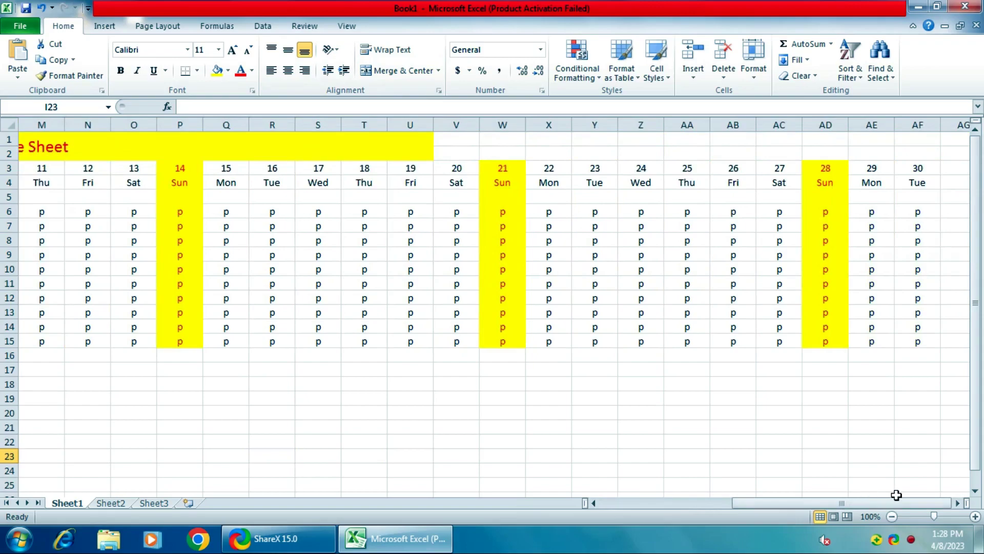
pyautogui.click(958, 503)
pyautogui.click(957, 503)
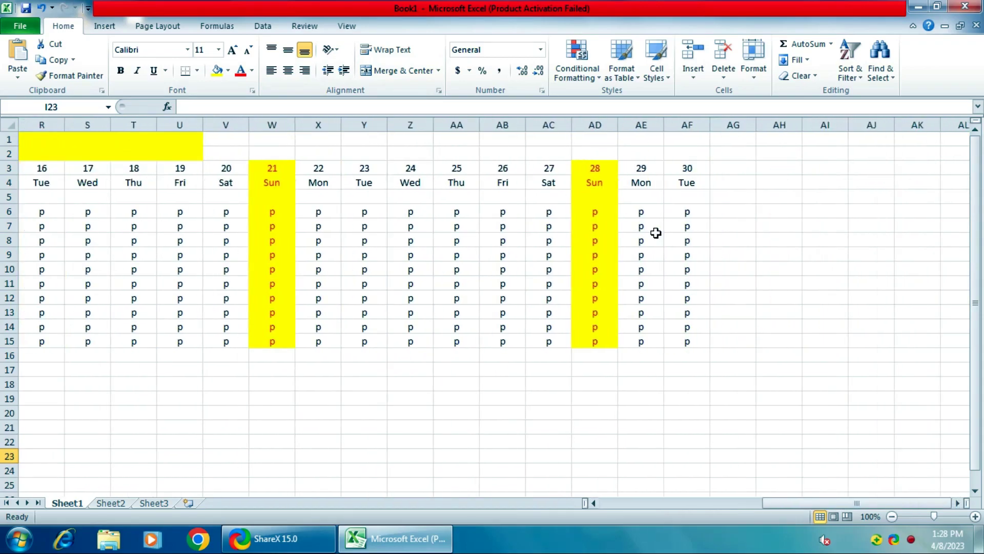
pyautogui.click(718, 183)
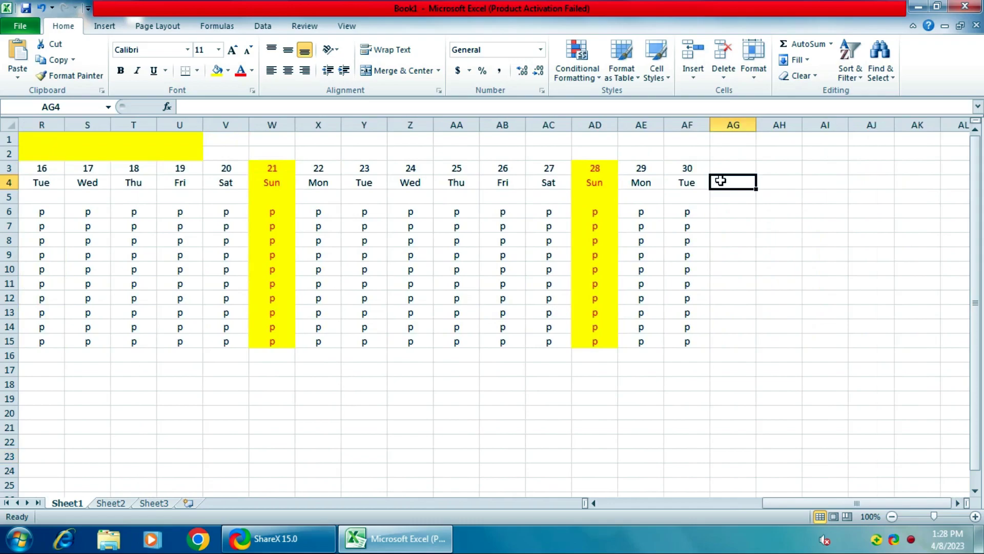
pyautogui.write('No.Of Present')
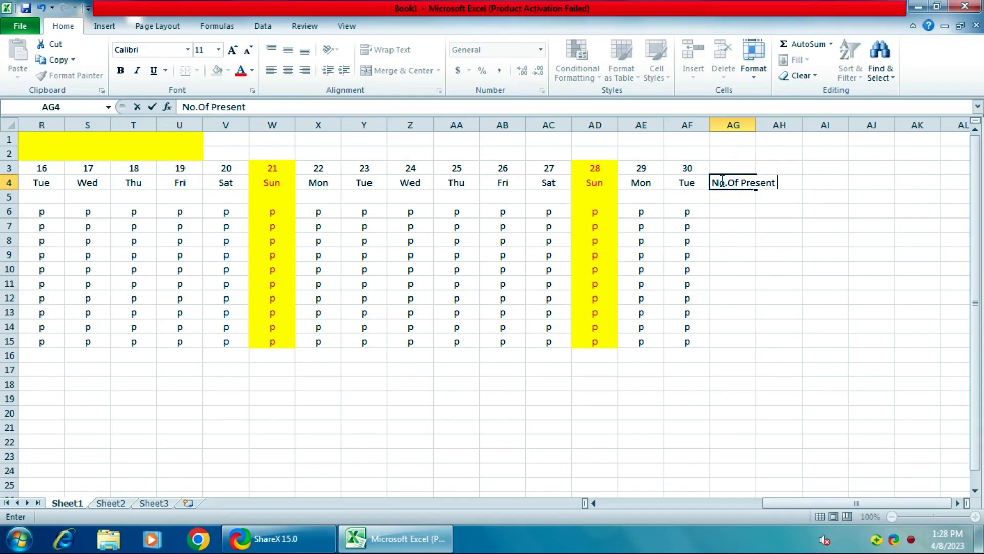
pyautogui.write('Days')
pyautogui.press('Return')
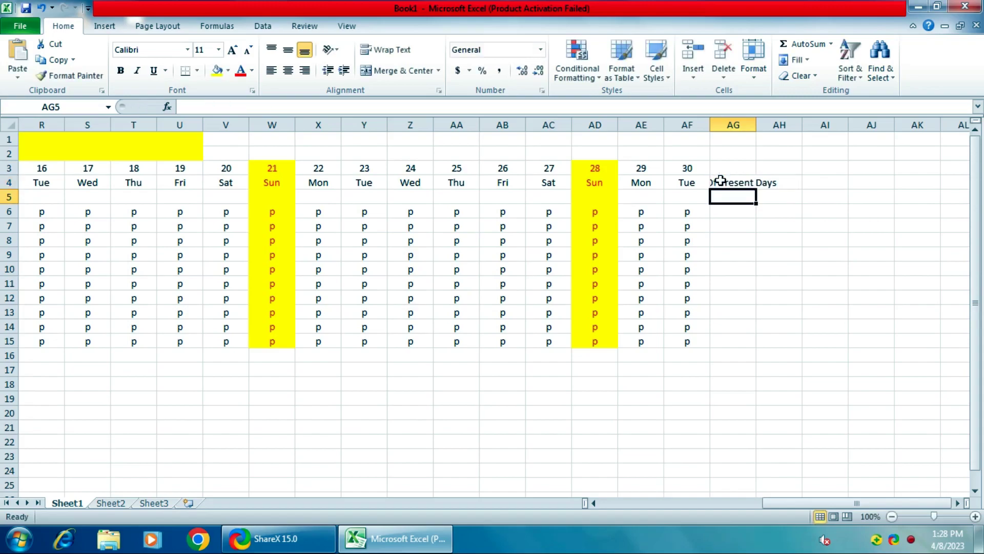
pyautogui.doubleClick(756, 125)
# Add the heading "No.Of Absent Days" in AH4 and fit the width of column AH to it.
pyautogui.click(823, 184)
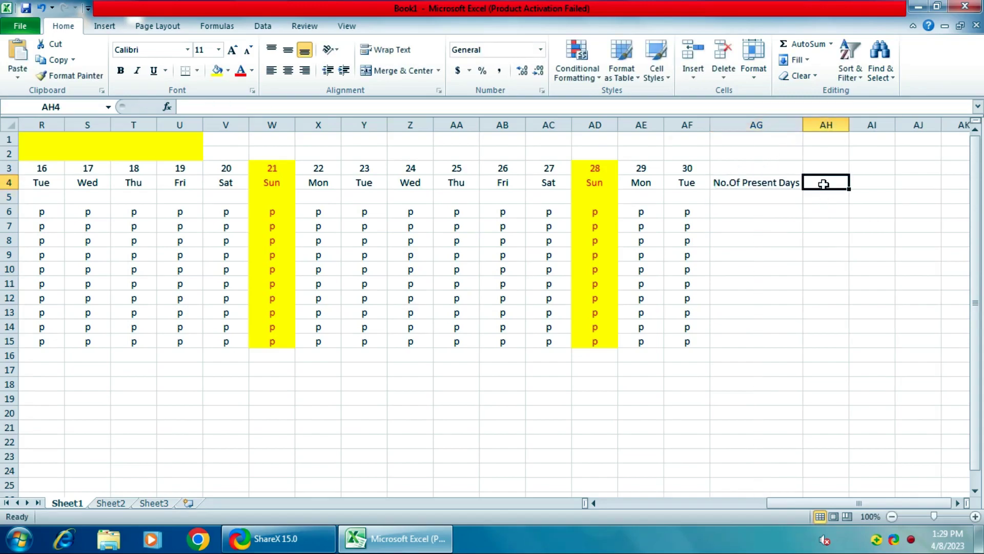
pyautogui.write('No.Of Absent Days')
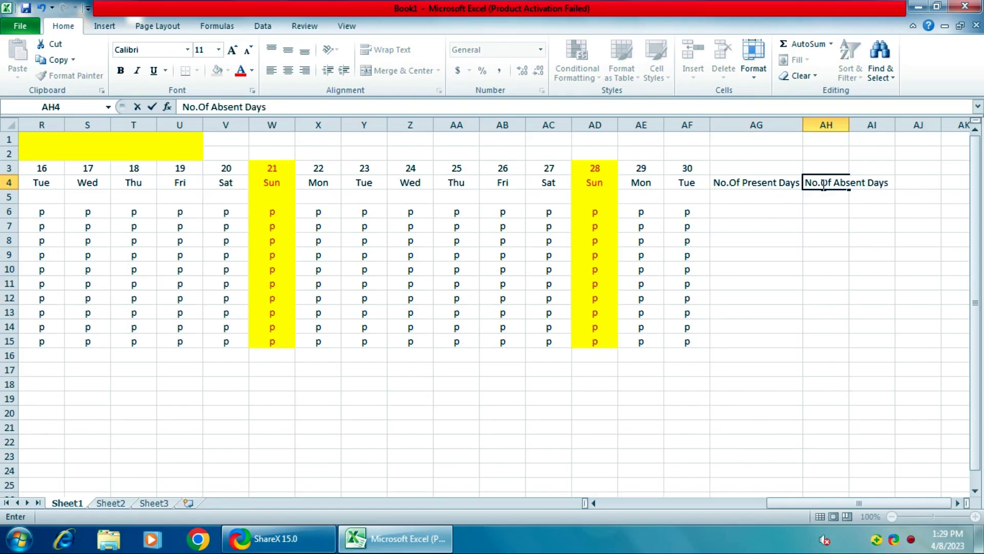
pyautogui.press('Return')
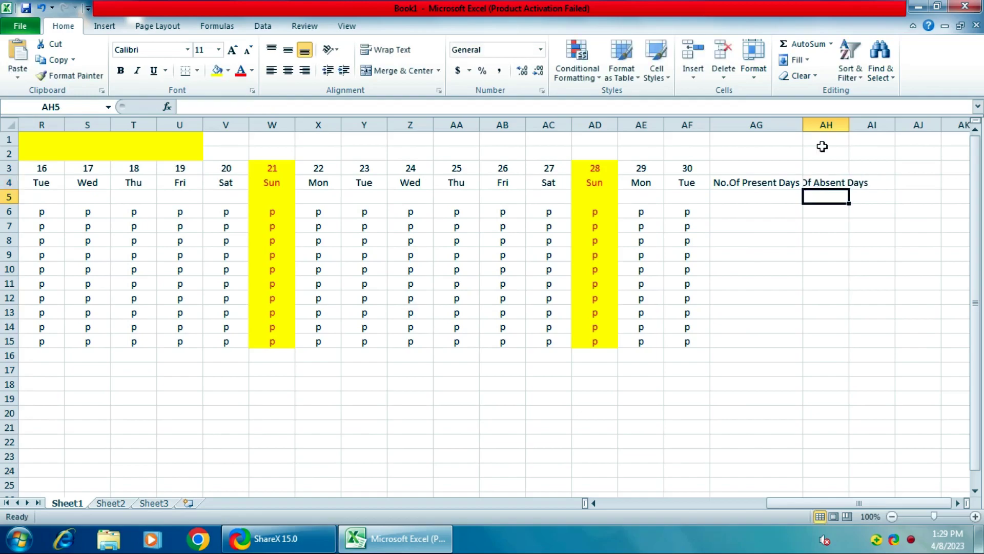
pyautogui.doubleClick(853, 118)
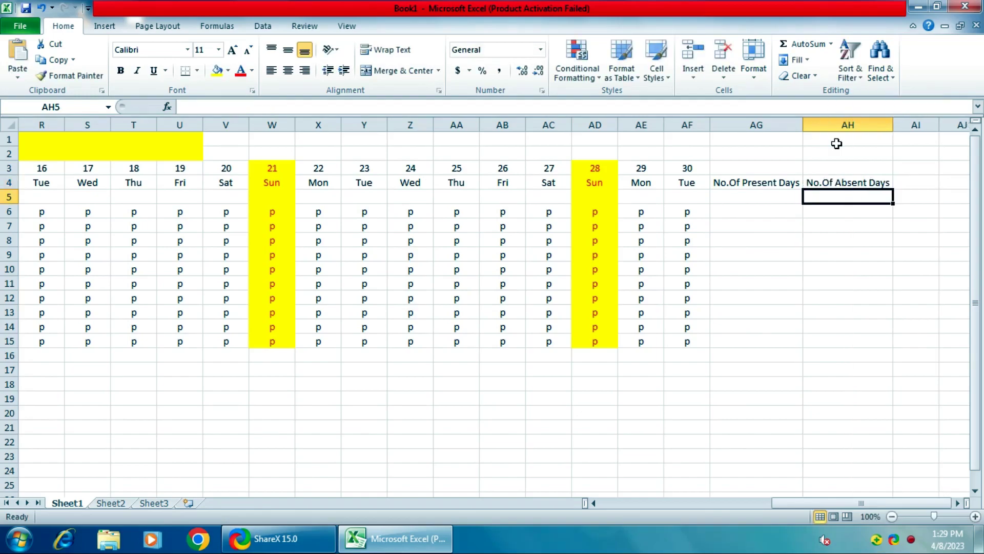
# Count the first person's present days in AG6 with the formula =countif(C6:AF6,"p").
pyautogui.click(739, 210)
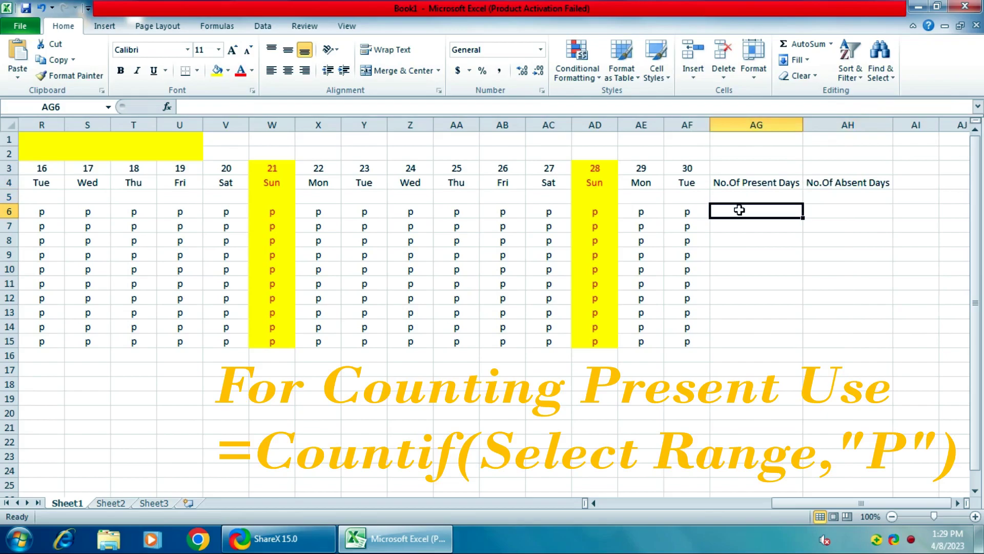
pyautogui.write('=cou')
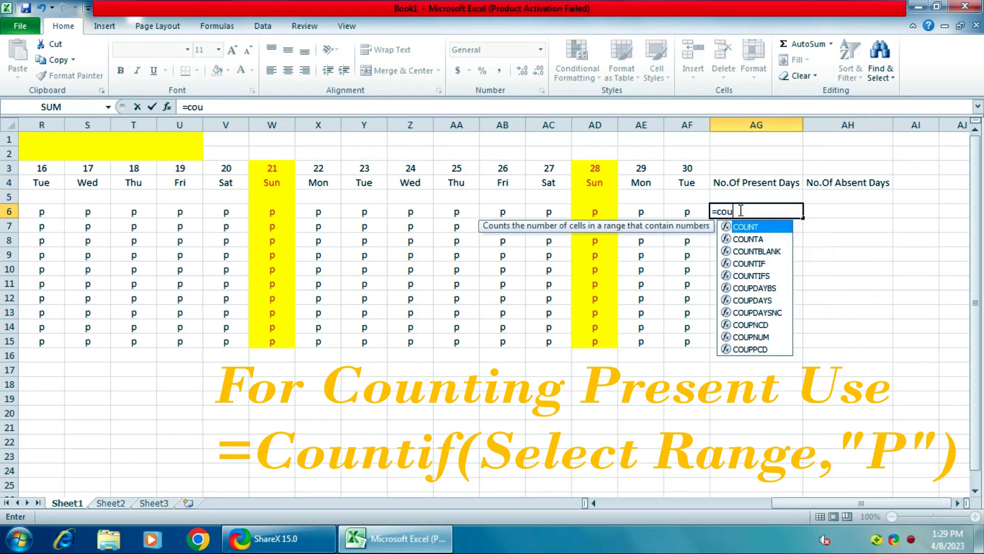
pyautogui.write('ntif')
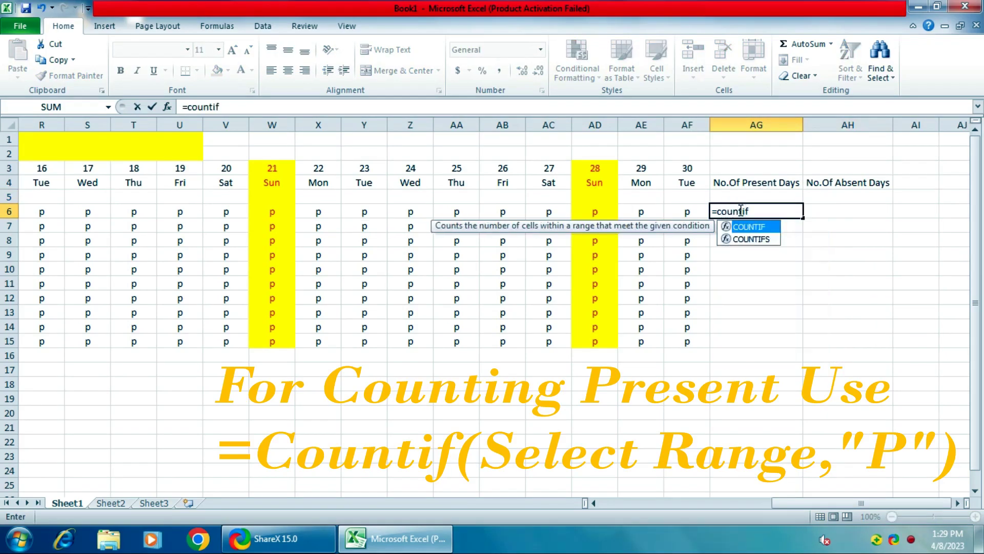
pyautogui.write('(')
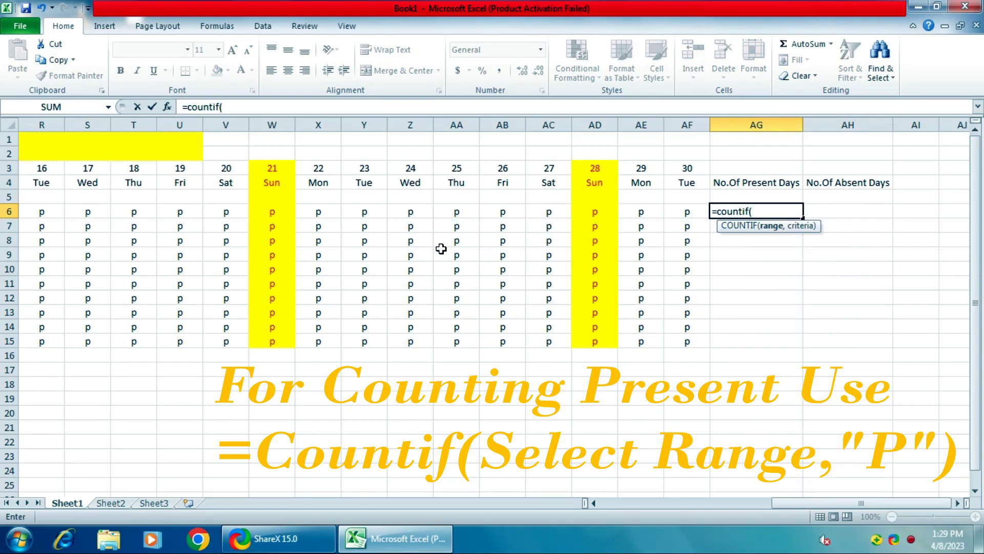
pyautogui.moveTo(777, 503); pyautogui.dragTo(568, 523)
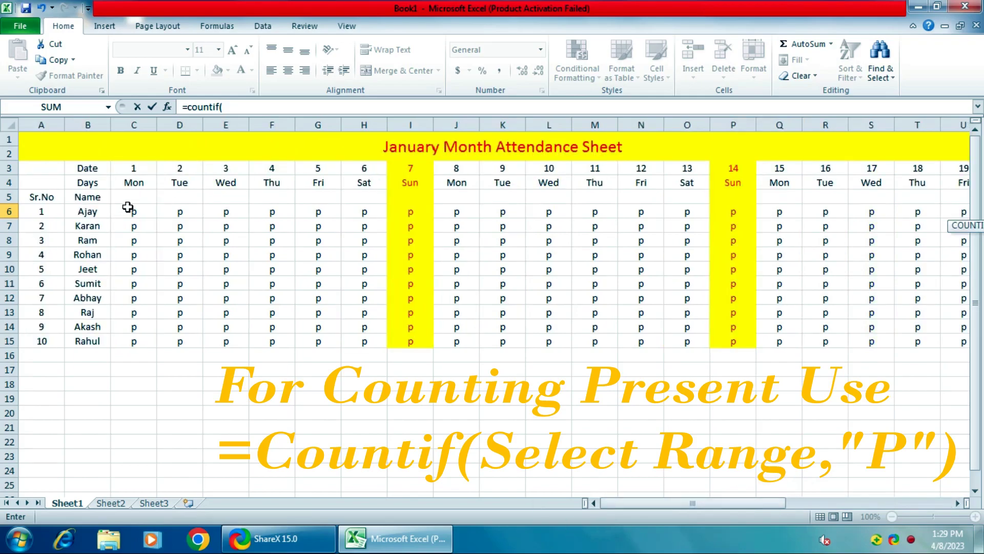
pyautogui.moveTo(127, 210); pyautogui.dragTo(690, 213)
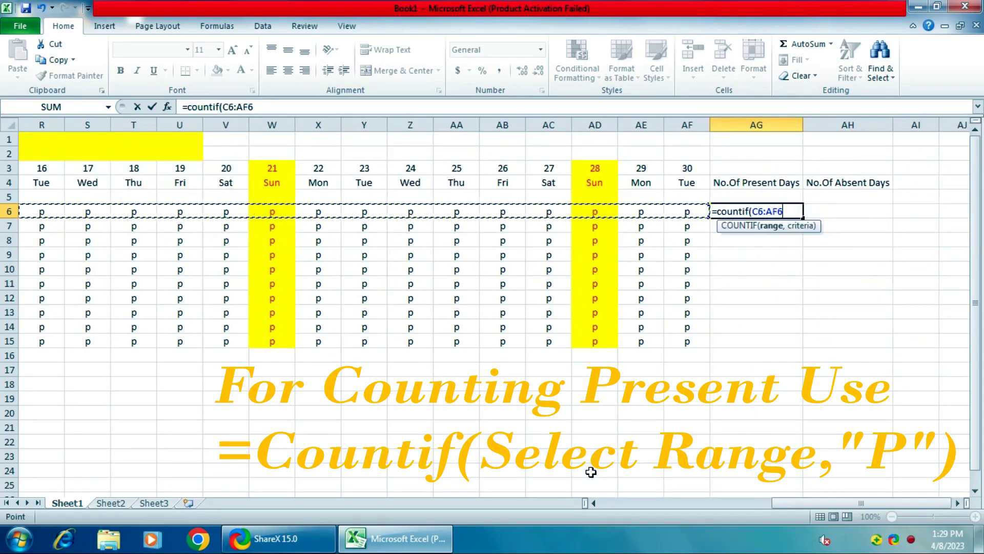
pyautogui.write(',"')
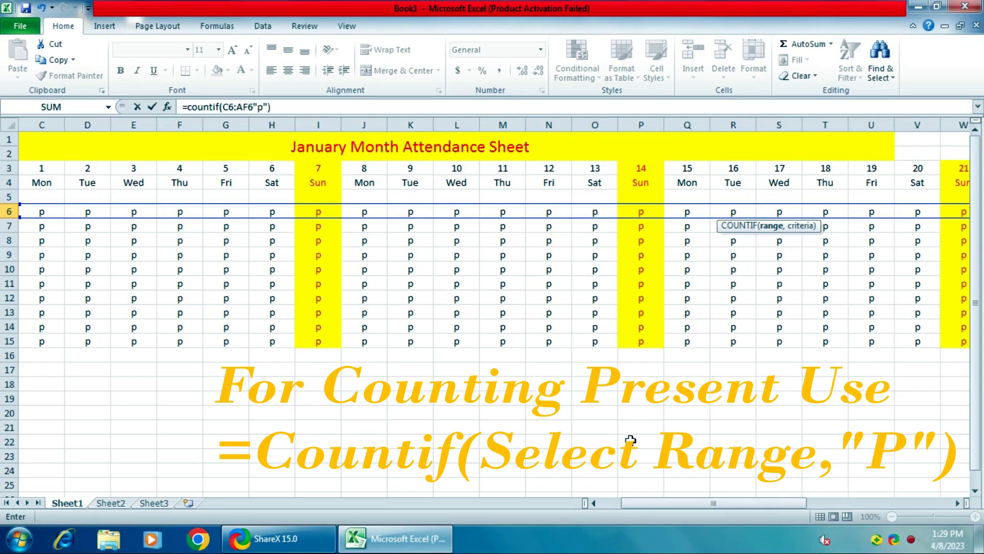
pyautogui.moveTo(725, 503); pyautogui.dragTo(909, 480)
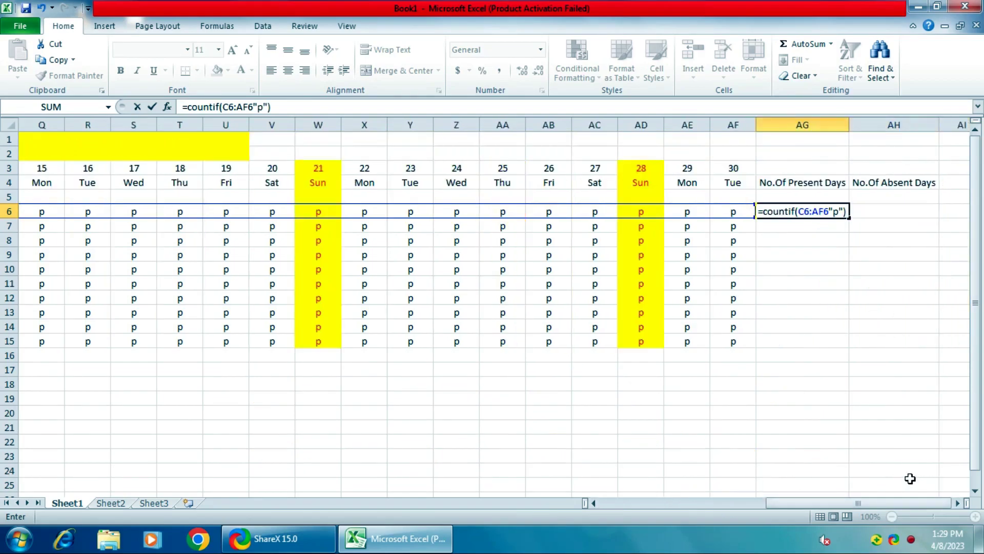
pyautogui.click(828, 209)
pyautogui.write(',')
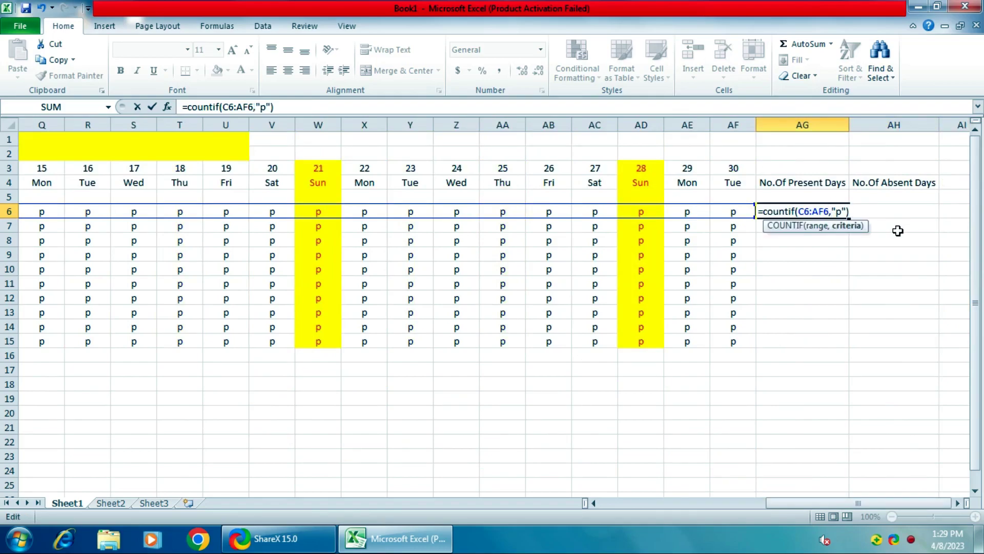
pyautogui.press('Return')
# Count the first person's absent days in AH6 with the formula =countif(C6:AF6,"a").
pyautogui.press('Up')
pyautogui.press('Right')
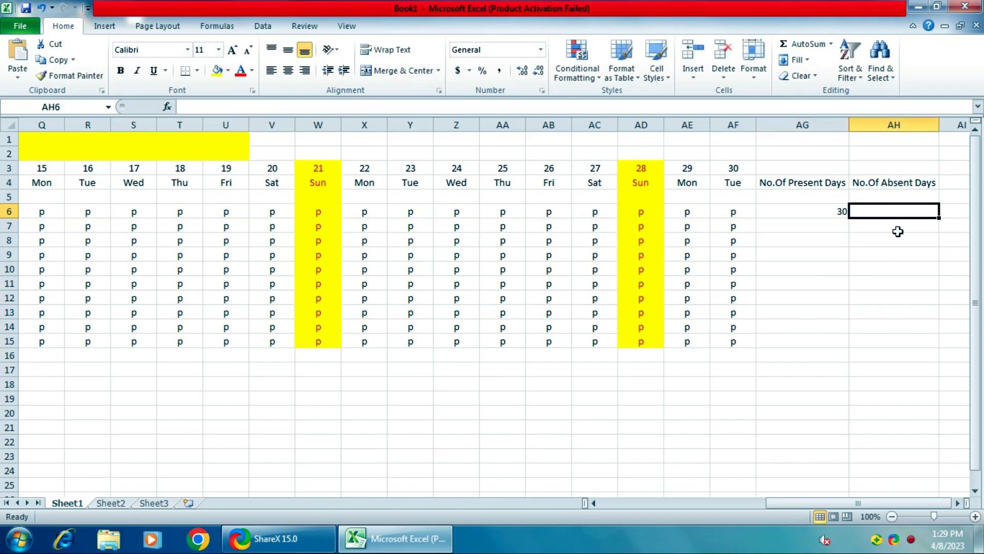
pyautogui.write('=')
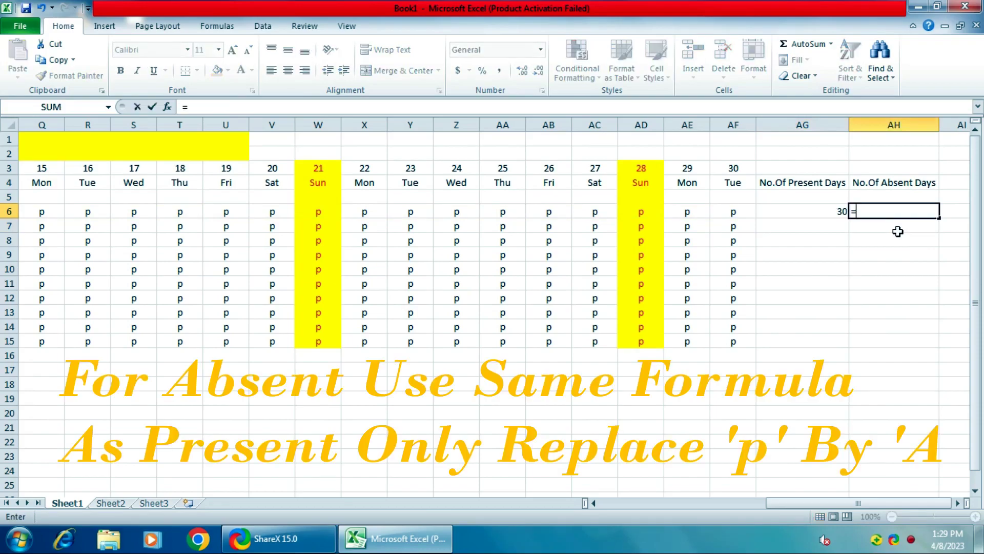
pyautogui.write('coun')
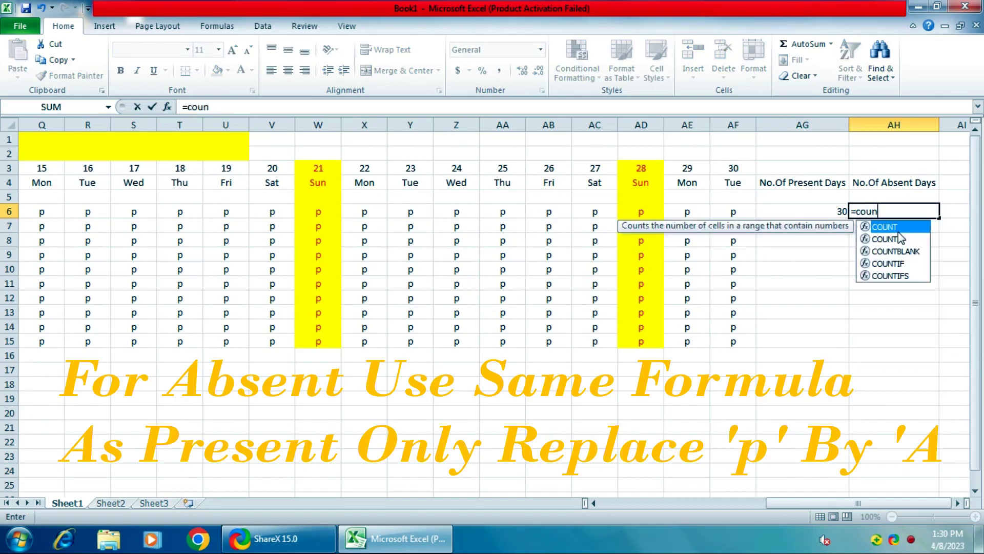
pyautogui.write('tif')
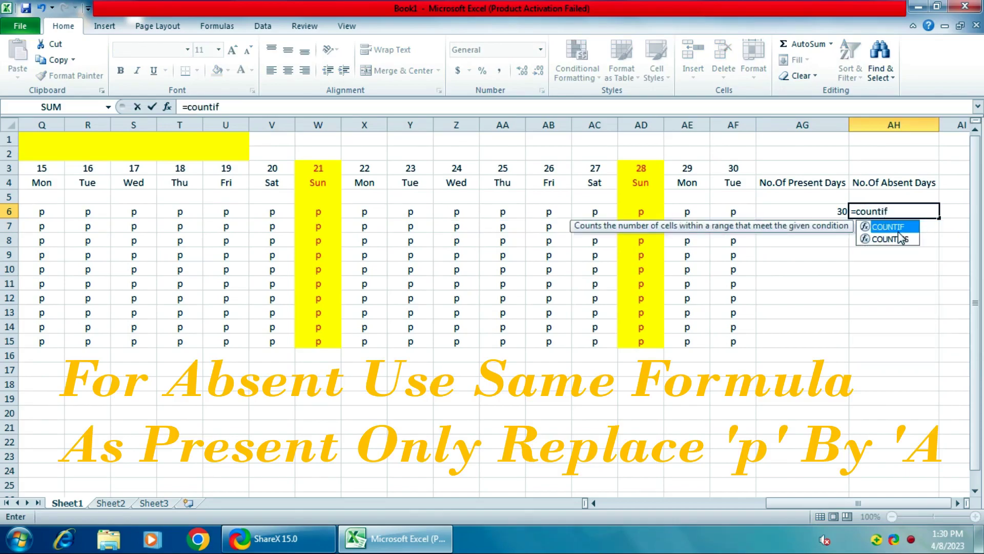
pyautogui.write('(')
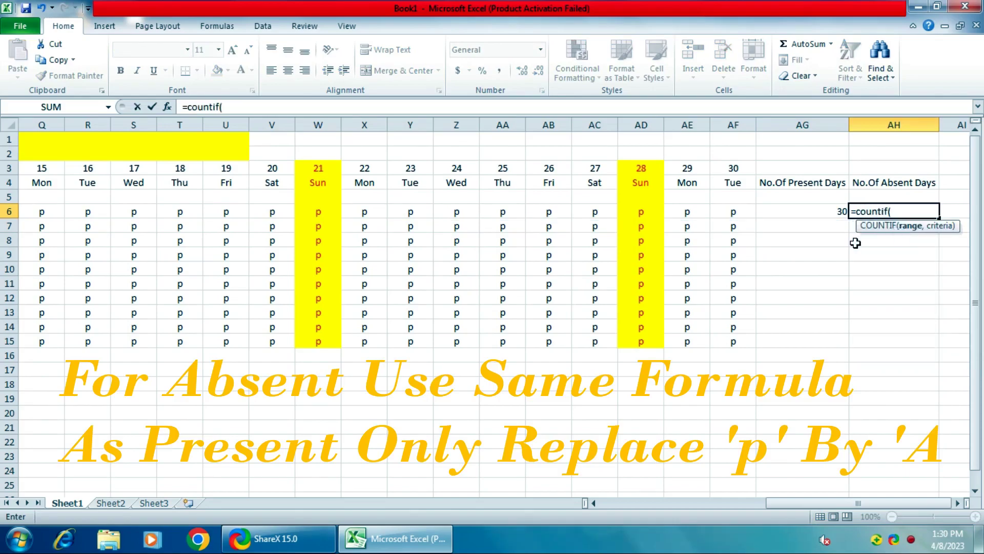
pyautogui.moveTo(732, 209); pyautogui.dragTo(128, 212)
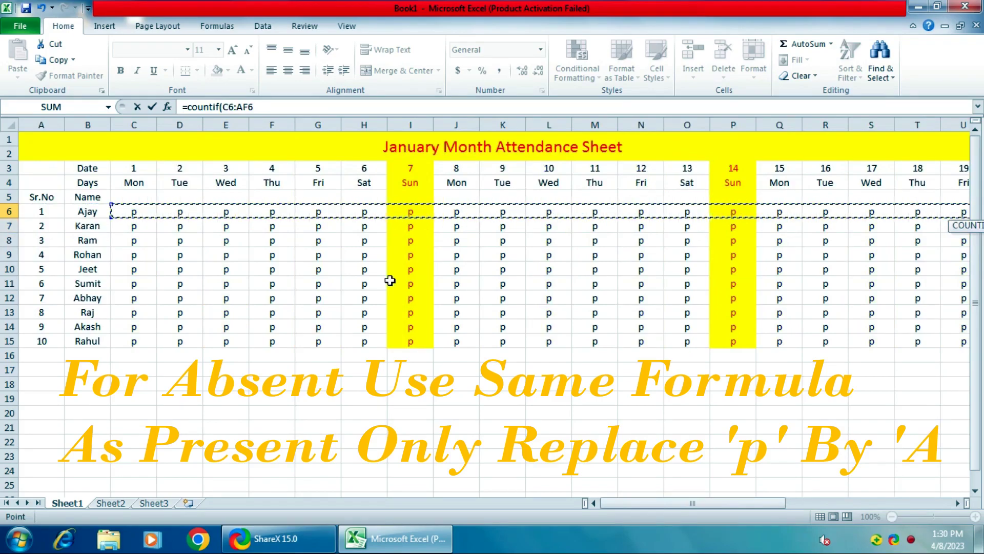
pyautogui.write(',')
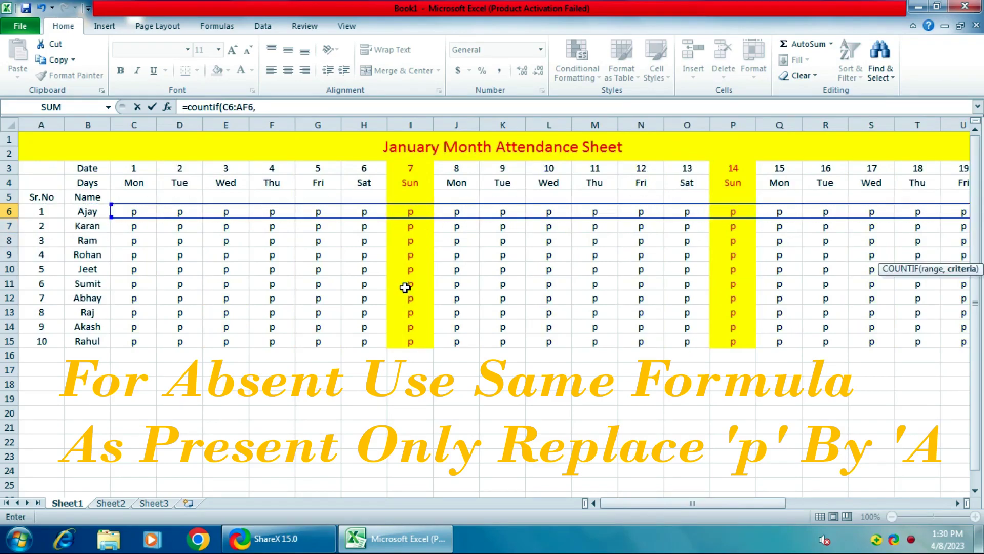
pyautogui.moveTo(641, 505); pyautogui.dragTo(882, 490)
pyautogui.write('"a')
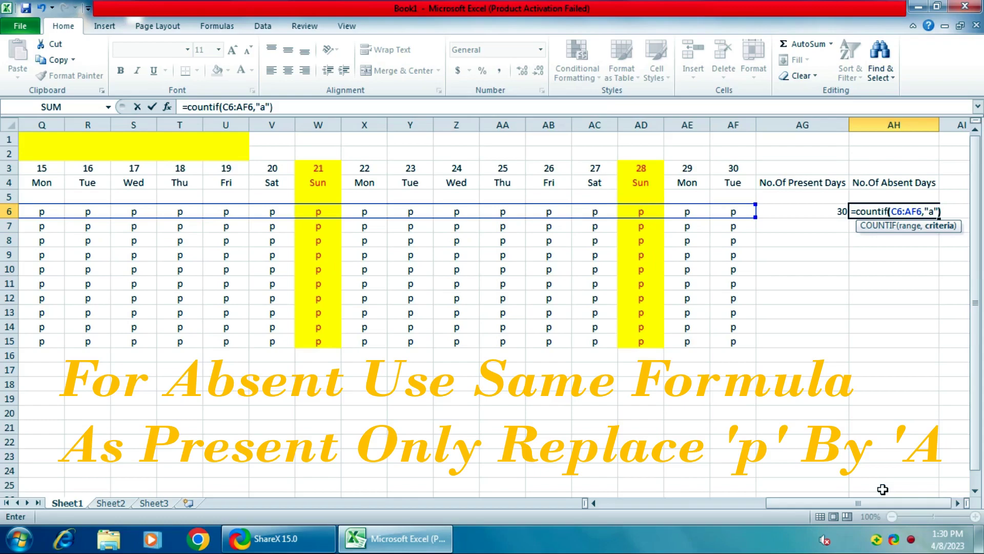
pyautogui.press('Return')
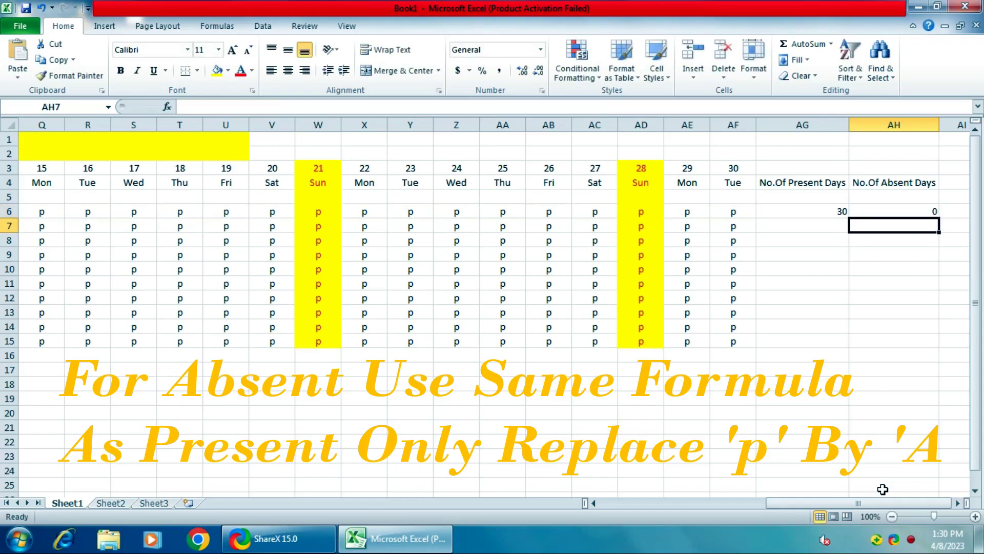
# Mark the first person absent with "a" on the 22nd and the 26th, in cells X6 and AB6.
pyautogui.press('Left')
pyautogui.press('Left')
pyautogui.press('Left')
pyautogui.press('Left')
pyautogui.press('Left')
pyautogui.press('Left')
pyautogui.press('Left')
pyautogui.press('Left')
pyautogui.press('Left')
pyautogui.press('Left')
pyautogui.press('Up')
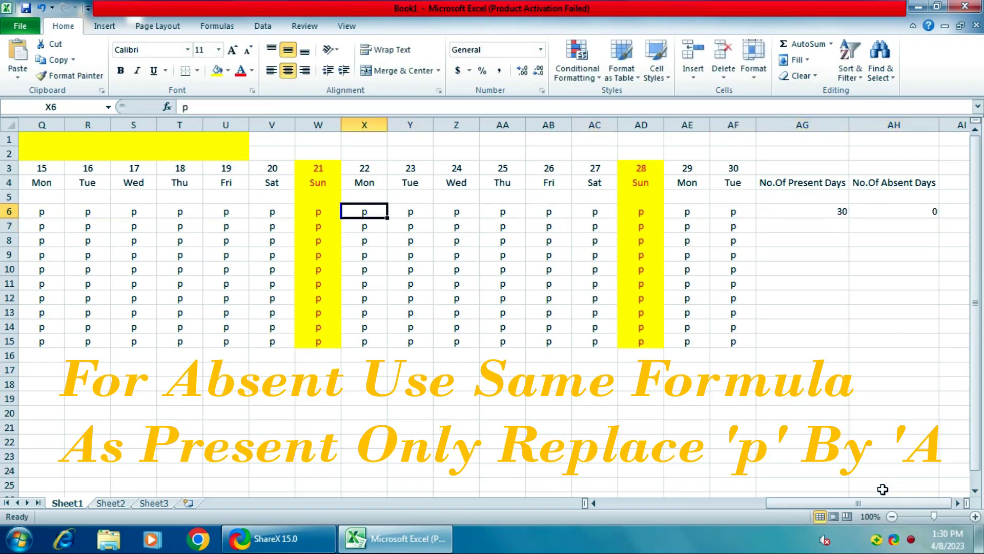
pyautogui.write('a')
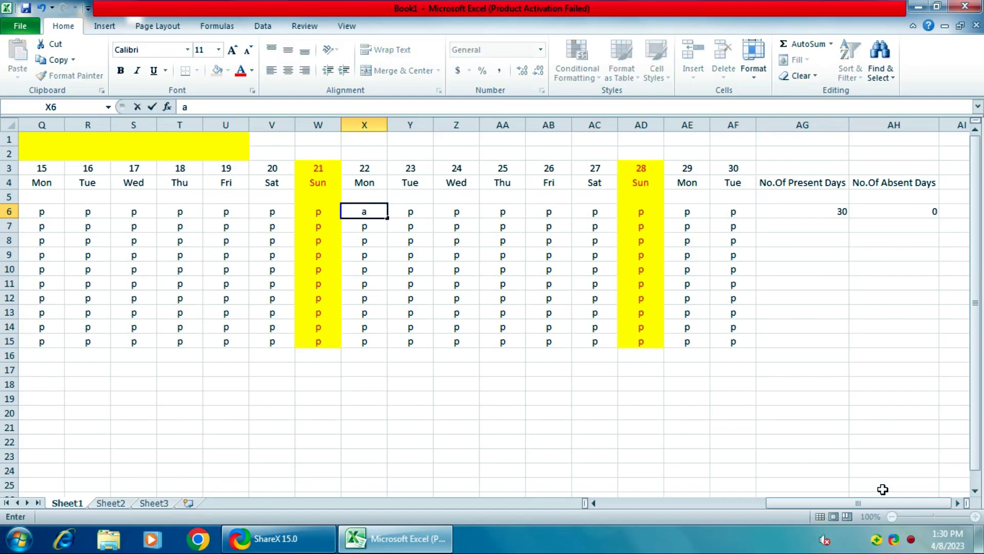
pyautogui.press('Return')
pyautogui.press('Right')
pyautogui.press('Right')
pyautogui.press('Right')
pyautogui.press('Right')
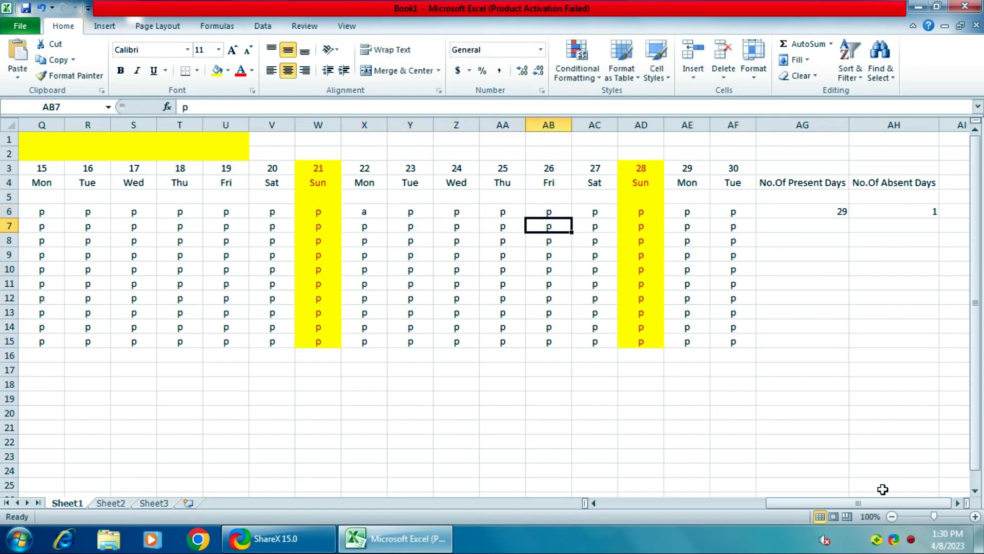
pyautogui.press('Up')
pyautogui.write('a')
pyautogui.press('Return')
# Mark the fourth person absent with "a" on the 25th, in cell AA9.
pyautogui.click(502, 256)
pyautogui.write('a')
pyautogui.press('Return')
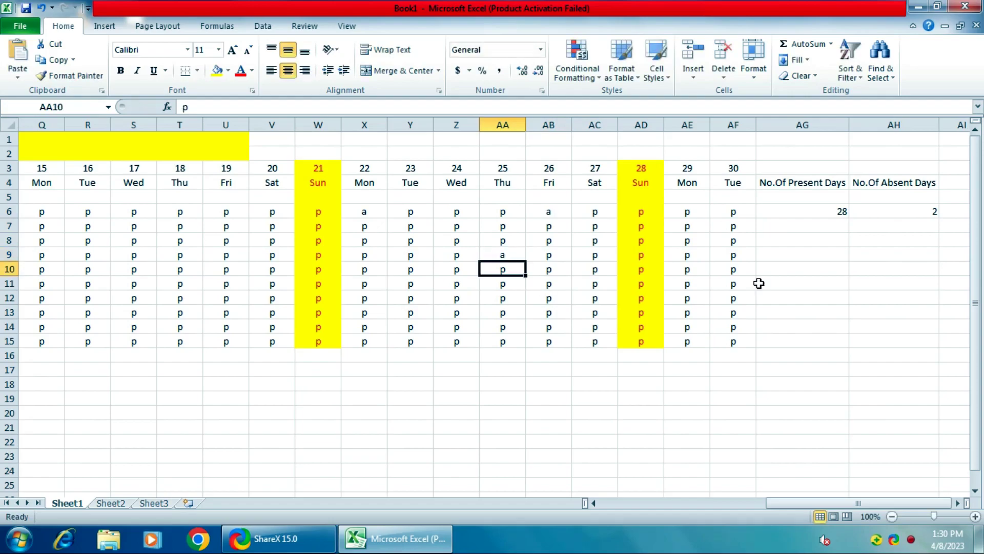
# Fill the present-days formula in AG6 and the absent-days formula in AH6 down to row 15.
pyautogui.click(802, 212)
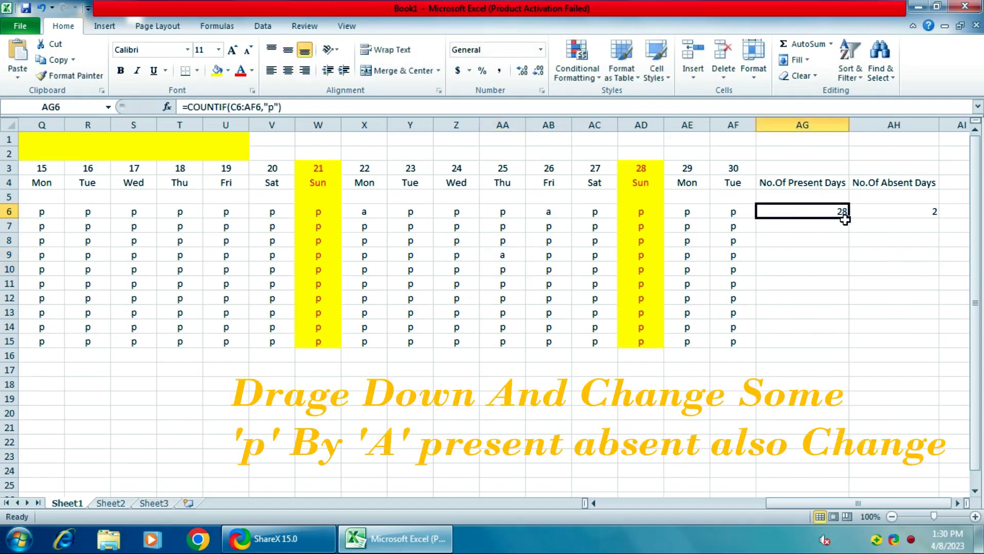
pyautogui.moveTo(849, 220); pyautogui.dragTo(848, 344)
pyautogui.click(906, 213)
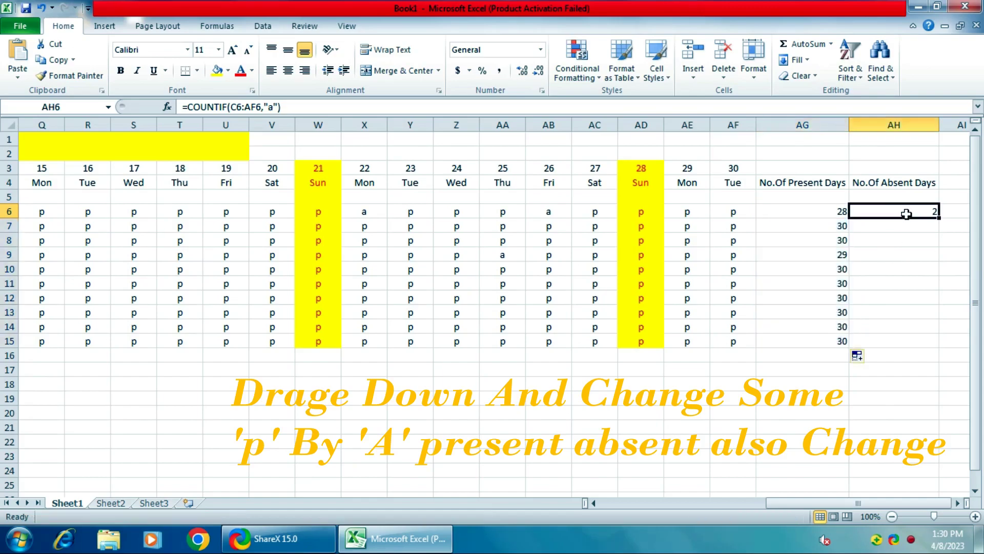
pyautogui.moveTo(942, 219); pyautogui.dragTo(938, 342)
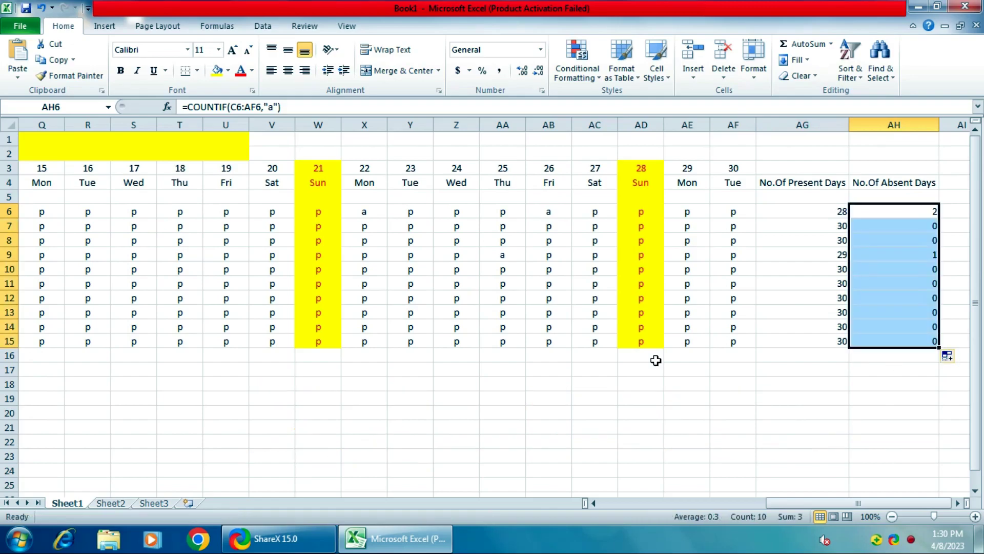
# Mark the ninth person absent with "a" on the 27th and the 26th, in cells AC14 and AB14.
pyautogui.click(581, 326)
pyautogui.write('a')
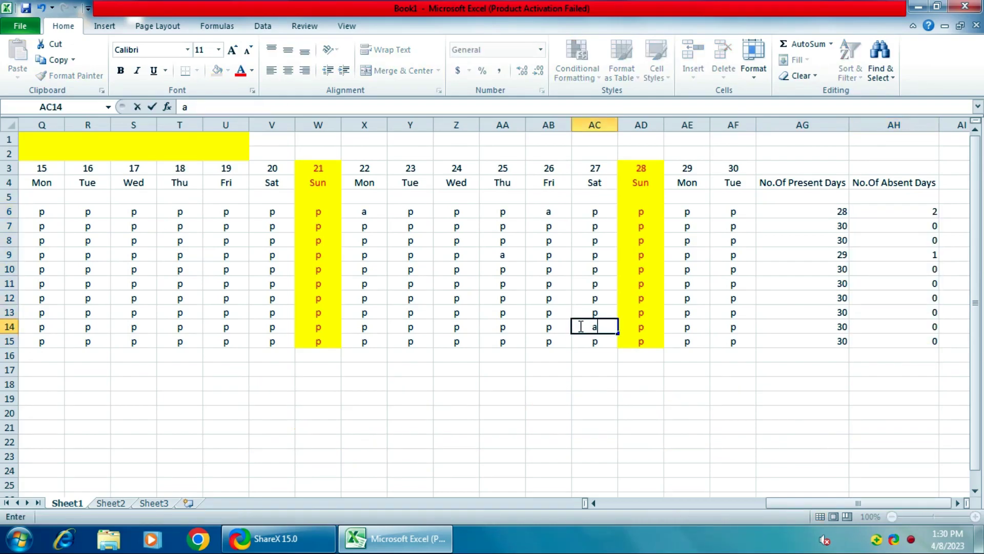
pyautogui.press('Return')
pyautogui.press('Left')
pyautogui.press('Up')
pyautogui.write('a')
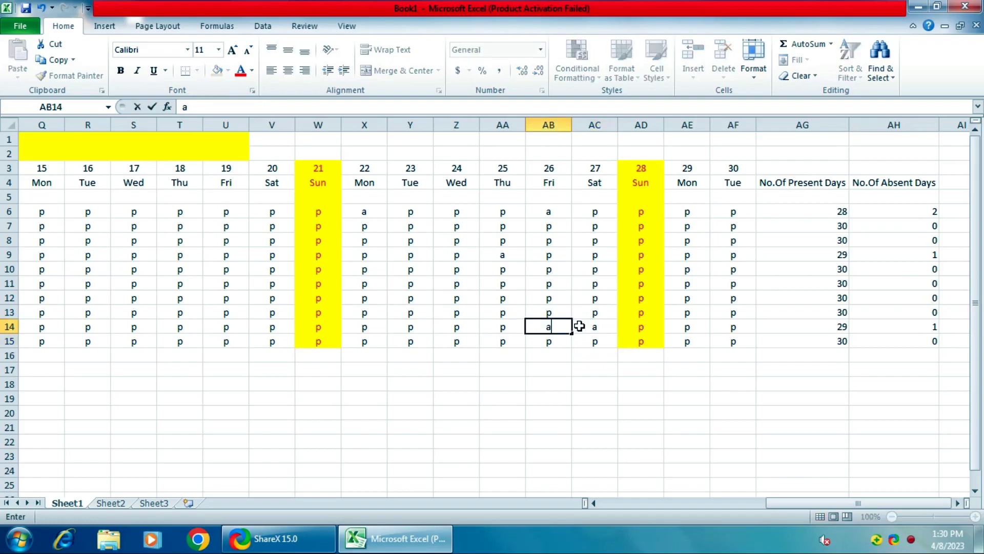
pyautogui.press('Return')
# Mark the seventh person absent with "a" on the 26th, in cell AB12.
pyautogui.press('Up')
pyautogui.press('Up')
pyautogui.press('Up')
pyautogui.write('a')
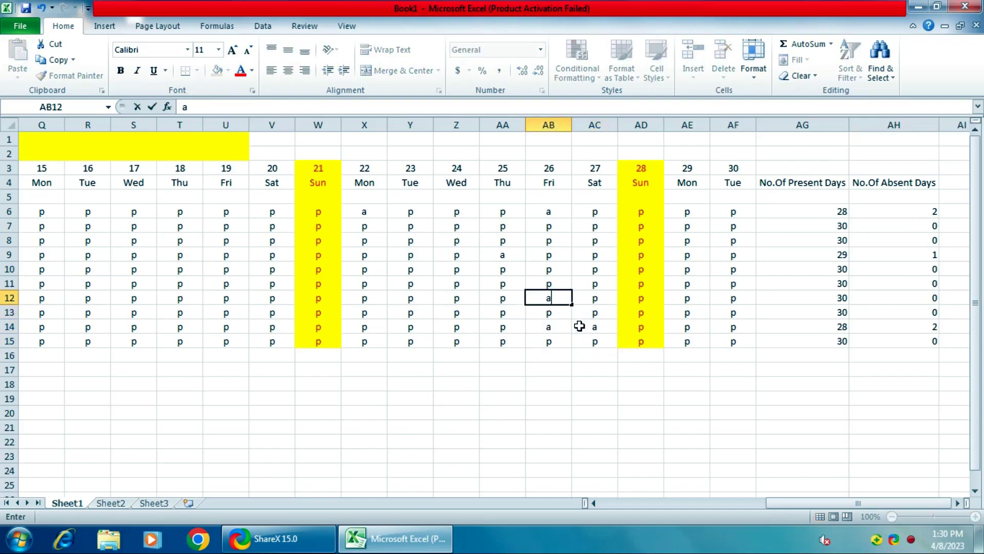
pyautogui.press('Return')
# Mark the sixth person absent with "a" on the 29th, in cell AE11.
pyautogui.press('Right')
pyautogui.press('Right')
pyautogui.press('Right')
pyautogui.press('Up')
pyautogui.press('Up')
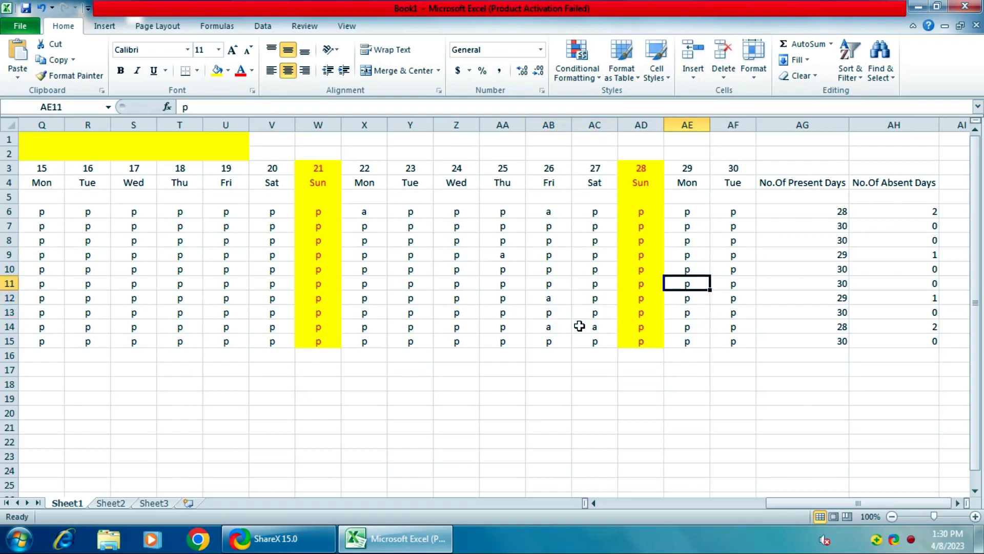
pyautogui.write('a')
pyautogui.press('Return')
pyautogui.press('Up')
# Apply All Borders to the whole attendance table, from the title in A1 through AH15.
pyautogui.moveTo(820, 504); pyautogui.dragTo(617, 539)
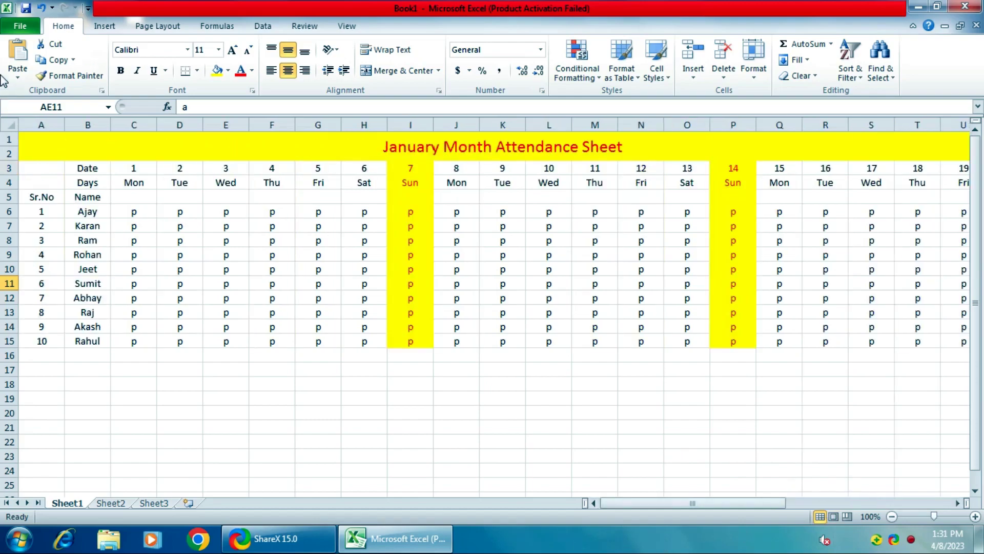
pyautogui.moveTo(30, 144); pyautogui.dragTo(906, 336)
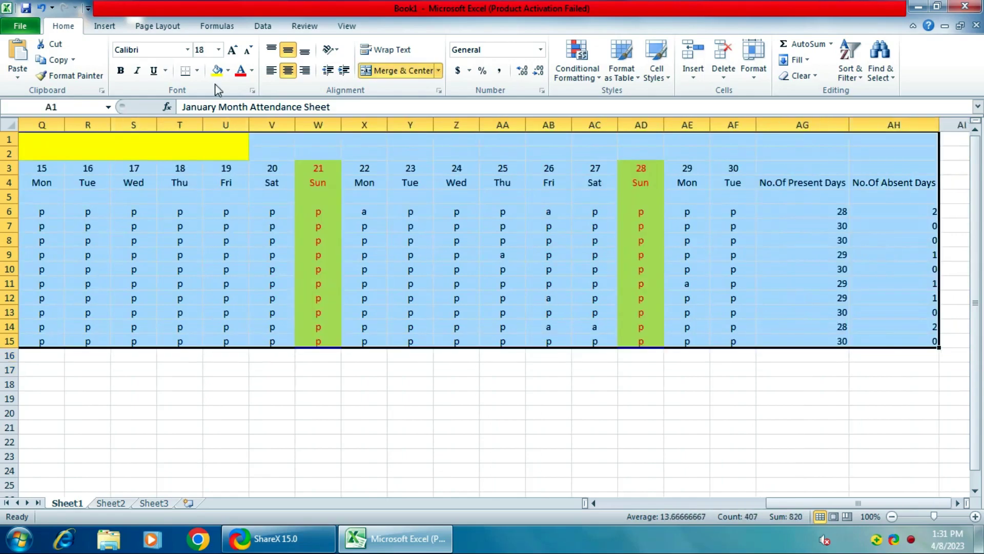
pyautogui.click(196, 72)
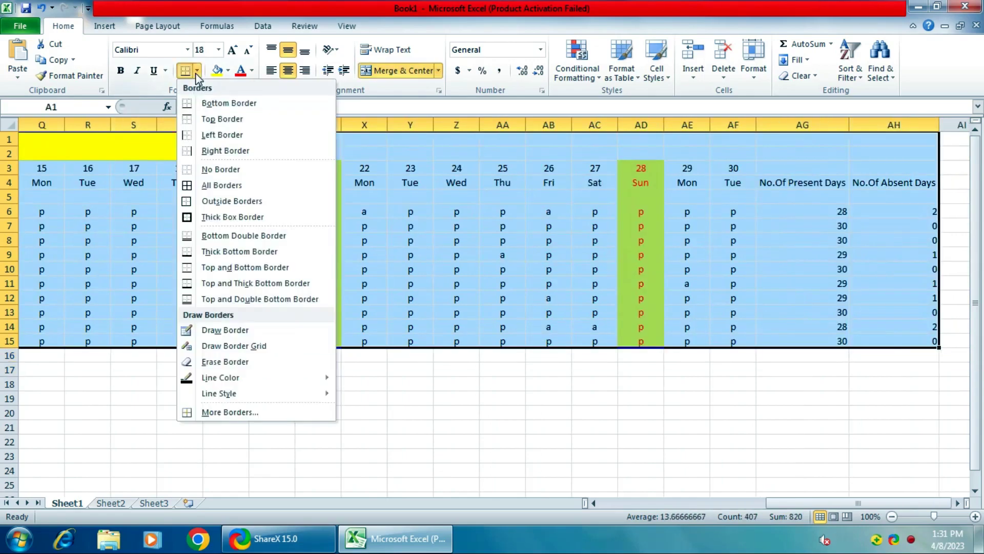
pyautogui.click(214, 185)
pyautogui.click(322, 410)
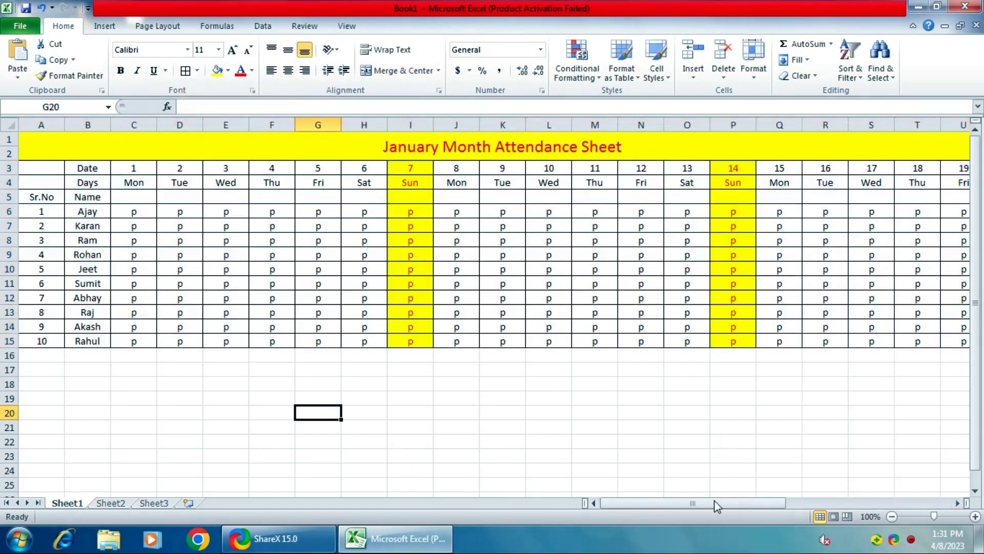
pyautogui.moveTo(715, 504); pyautogui.dragTo(898, 489)
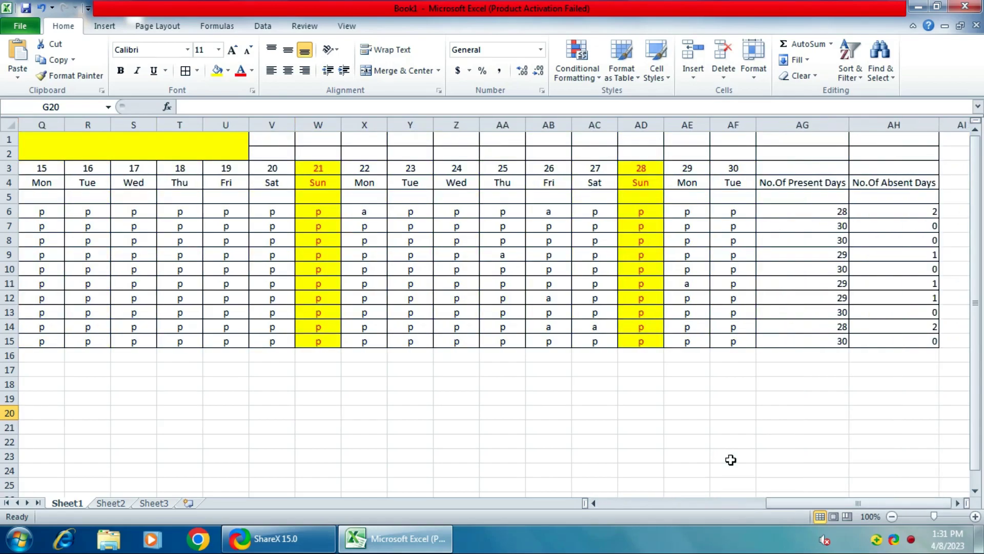